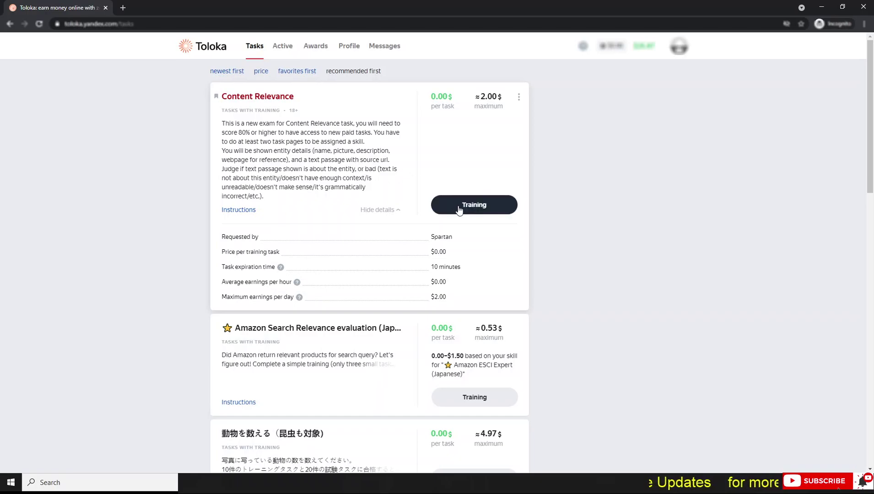
# Start the Content Relevance training, read through its instructions and close them
pyautogui.click(488, 210)
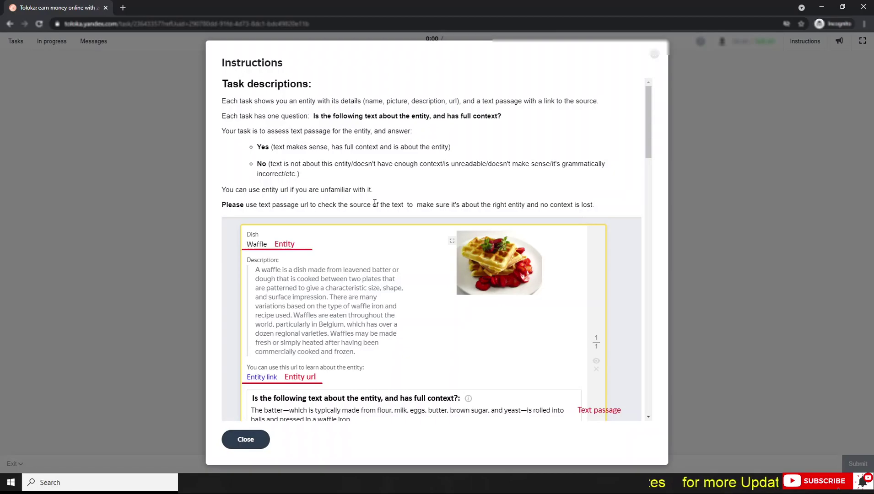
pyautogui.scroll(-15, 398, 223)
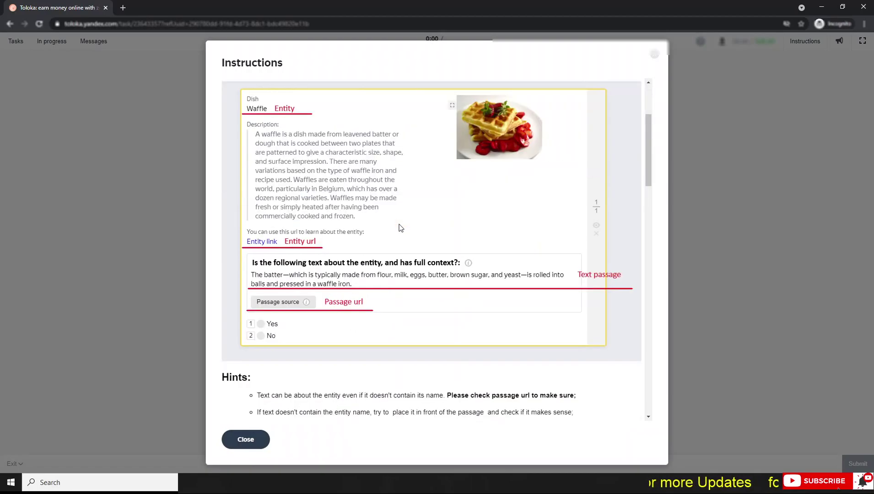
pyautogui.scroll(-5, 398, 228)
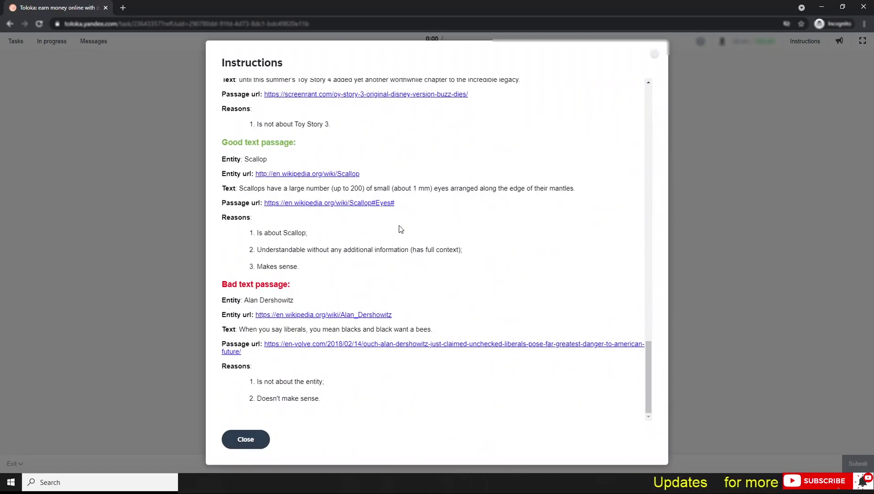
pyautogui.scroll(20, 400, 229)
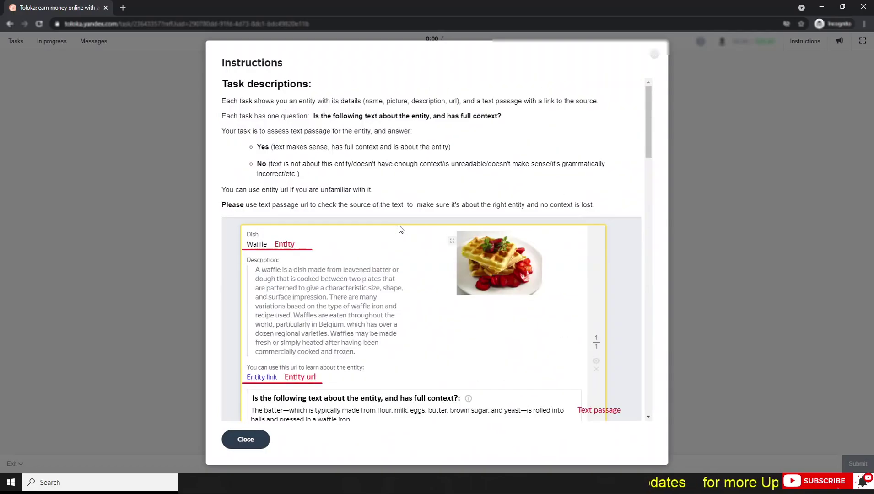
pyautogui.click(246, 440)
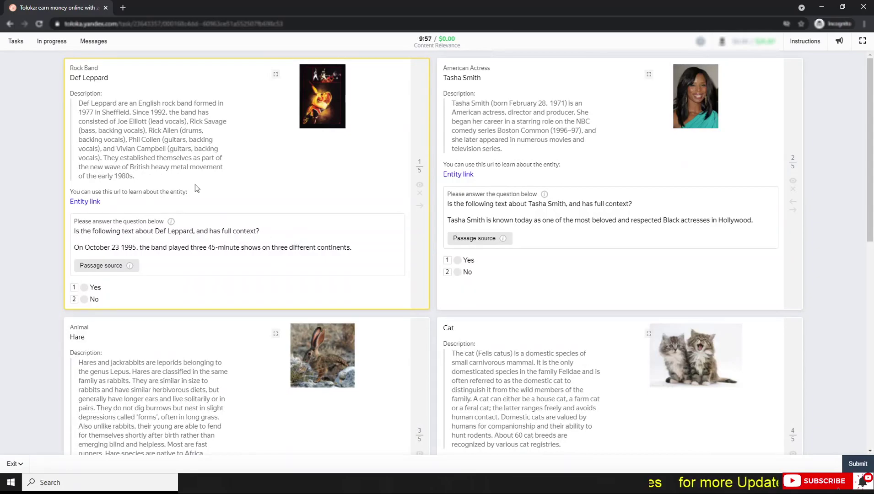
# Look over all the training tasks on the page, from Def Leppard to Penicillin
pyautogui.scroll(-3, 494, 201)
pyautogui.scroll(-8, 494, 200)
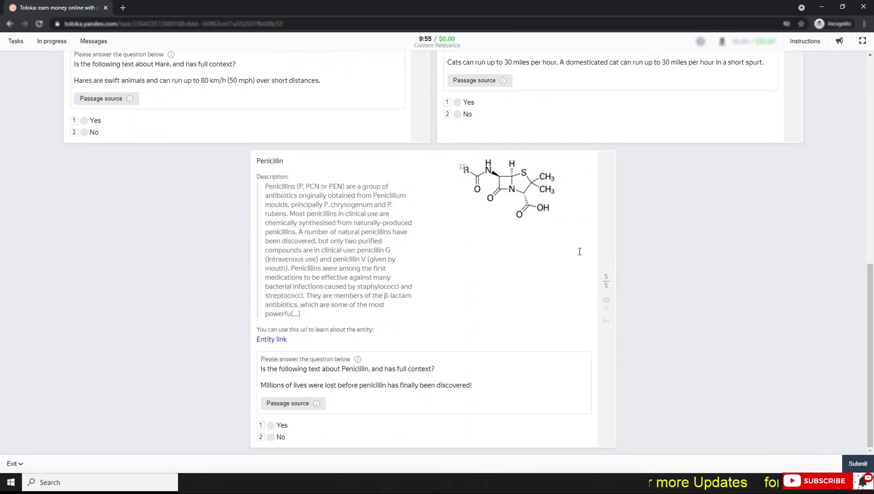
pyautogui.scroll(10, 457, 276)
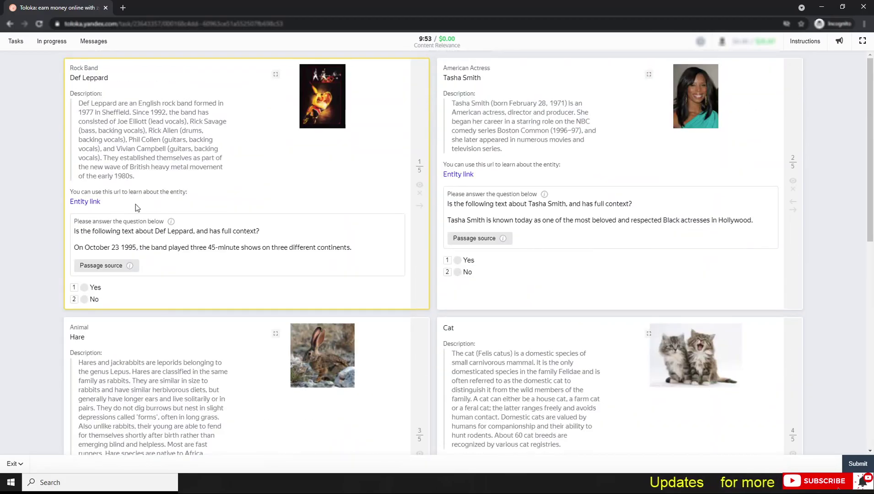
# Examine the entity name, description and entity link of the Def Leppard rock band task
pyautogui.moveTo(71, 77); pyautogui.dragTo(110, 81)
pyautogui.click(96, 79)
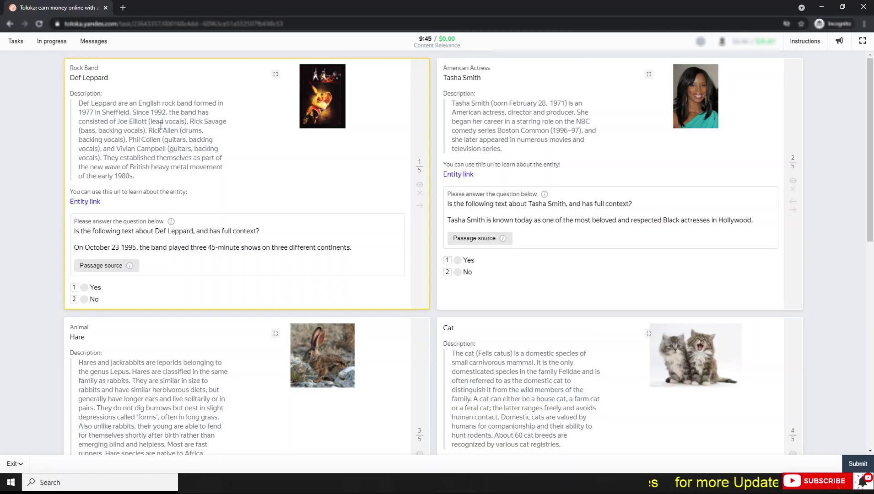
pyautogui.moveTo(72, 77)
pyautogui.mouseDown()
pyautogui.moveTo(110, 78)
pyautogui.moveTo(69, 84)
pyautogui.moveTo(76, 79)
pyautogui.mouseUp()
pyautogui.click(72, 77)
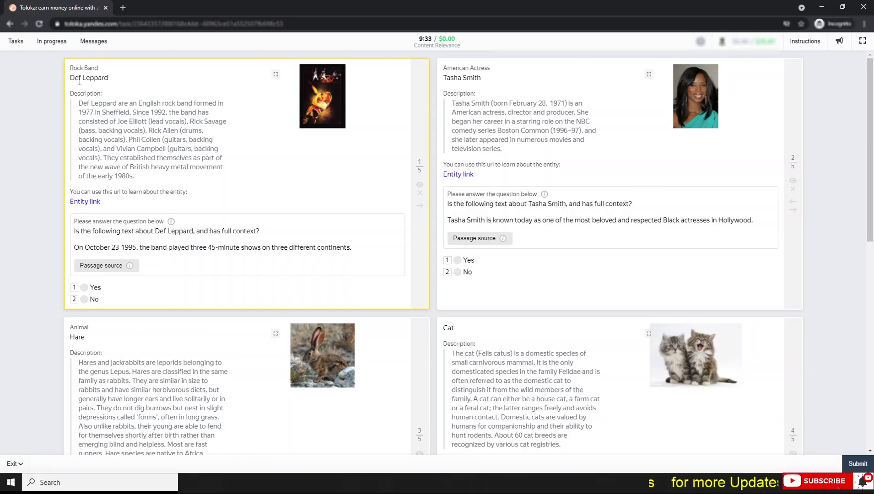
pyautogui.moveTo(70, 77); pyautogui.dragTo(110, 79)
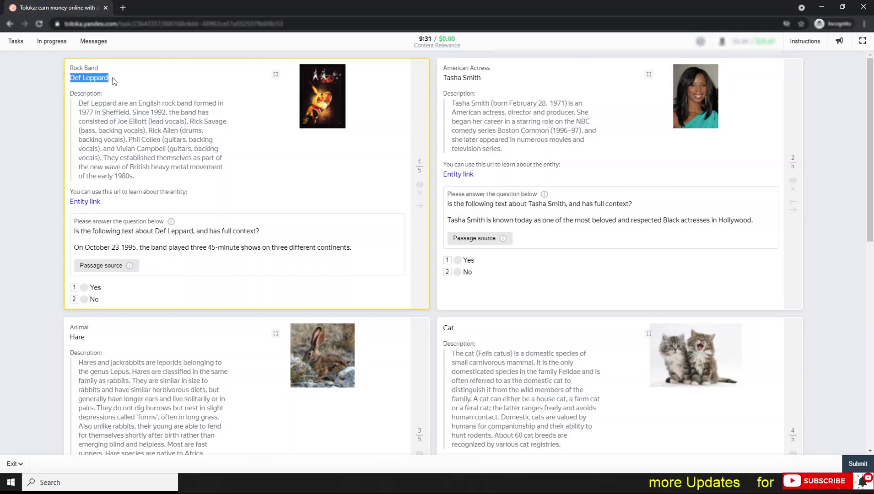
pyautogui.click(89, 79)
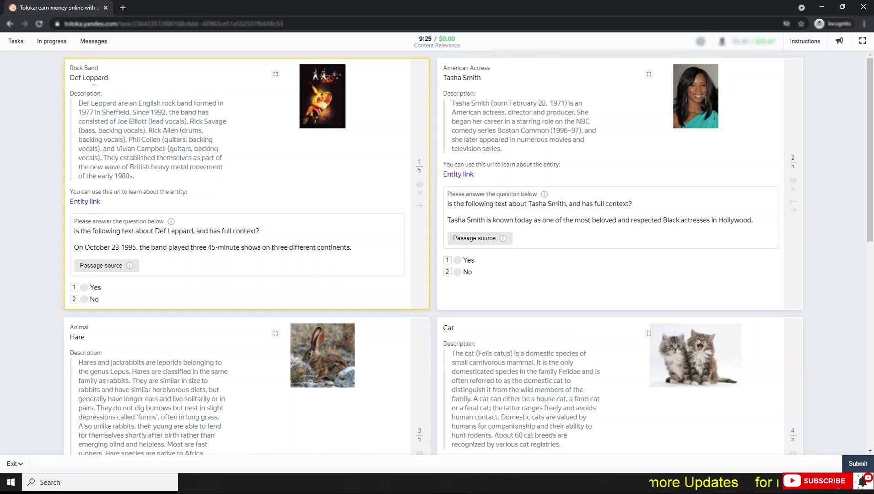
pyautogui.moveTo(72, 79); pyautogui.dragTo(110, 79)
pyautogui.click(107, 100)
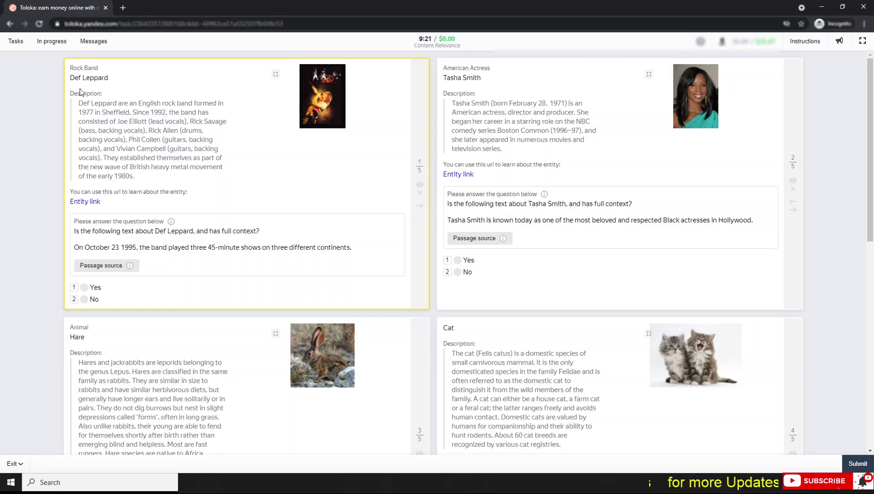
pyautogui.moveTo(74, 77); pyautogui.dragTo(108, 79)
pyautogui.doubleClick(88, 80)
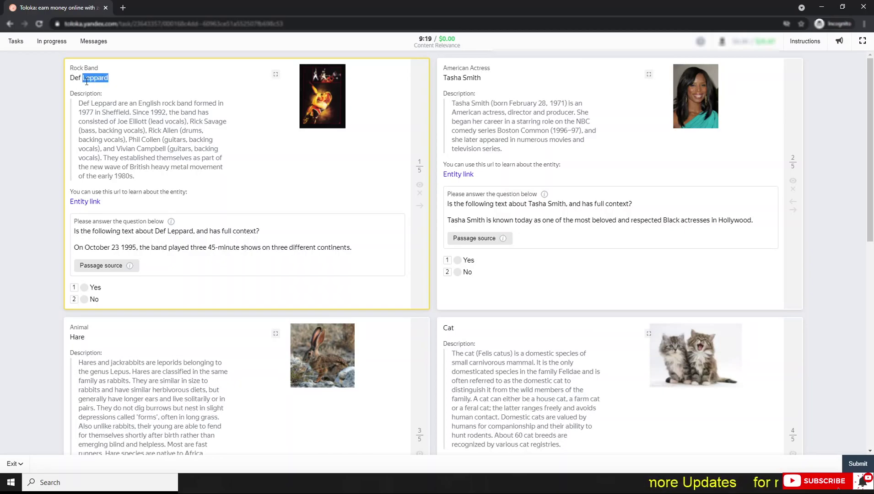
pyautogui.click(73, 79)
pyautogui.moveTo(72, 78); pyautogui.dragTo(114, 81)
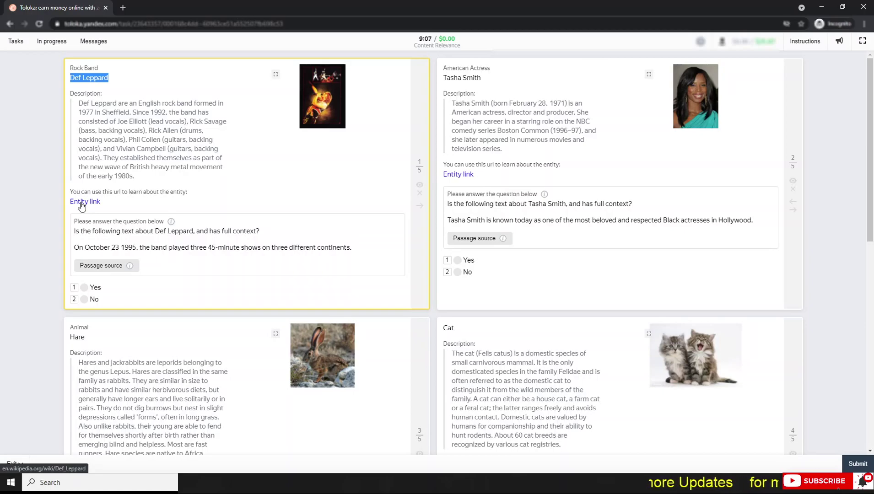
pyautogui.click(91, 76)
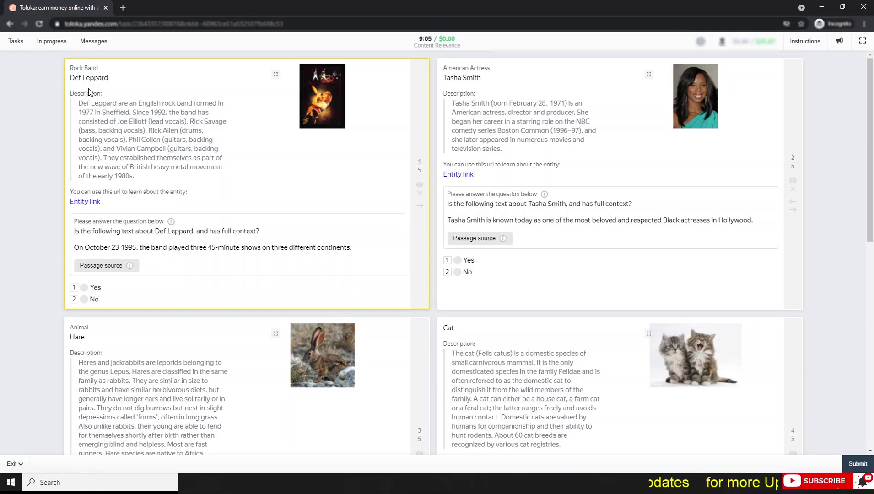
pyautogui.moveTo(71, 78); pyautogui.dragTo(104, 77)
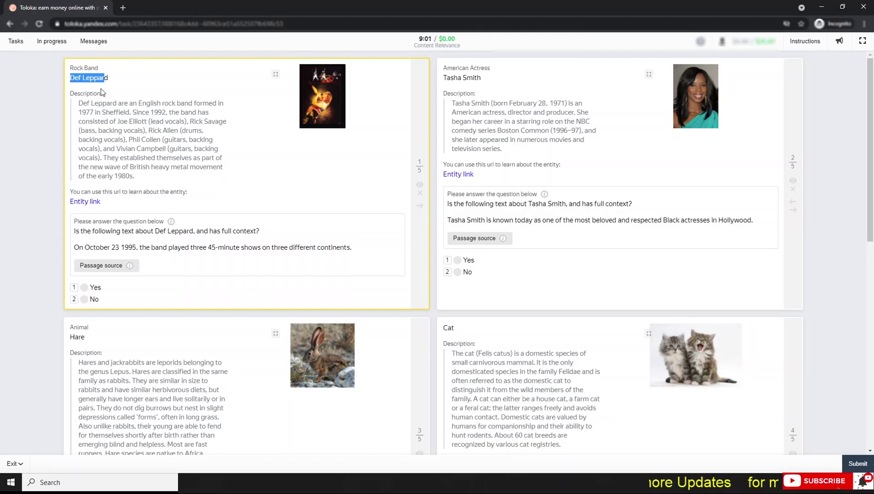
pyautogui.click(106, 78)
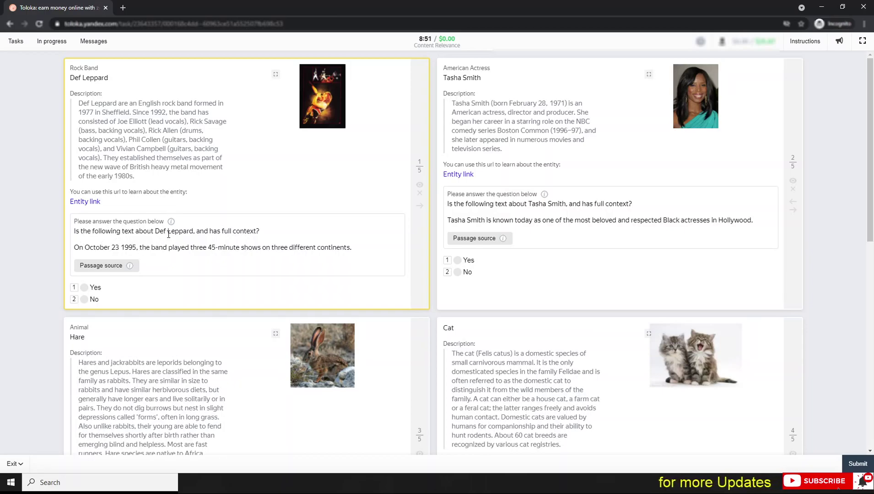
# Check the Def Leppard question and passage against the passage source, and answer Yes
pyautogui.moveTo(256, 232); pyautogui.dragTo(209, 231)
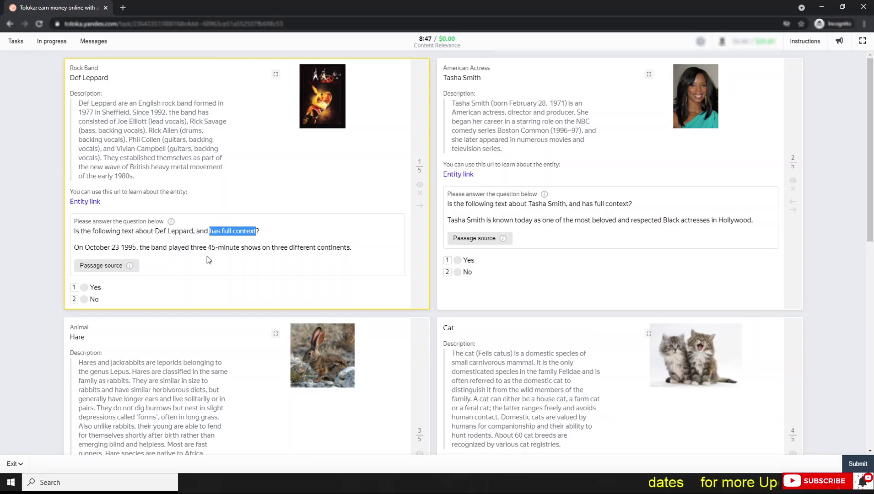
pyautogui.click(151, 243)
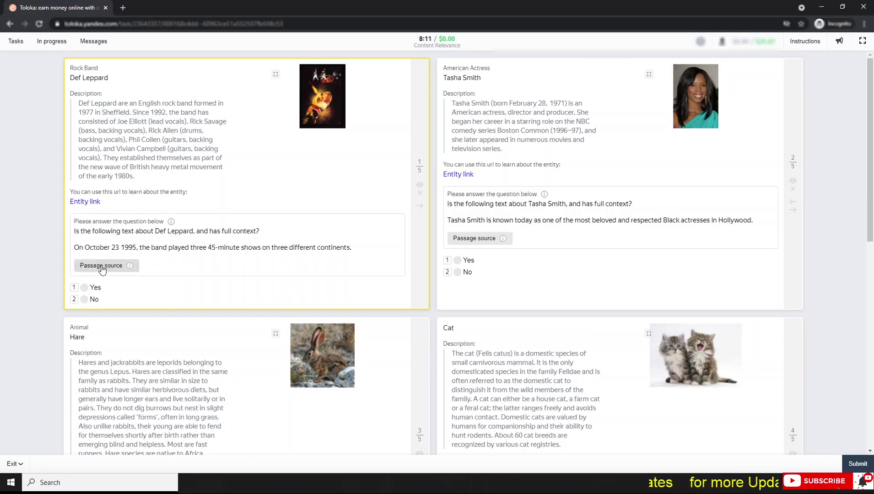
pyautogui.moveTo(139, 247); pyautogui.dragTo(230, 247)
pyautogui.click(262, 253)
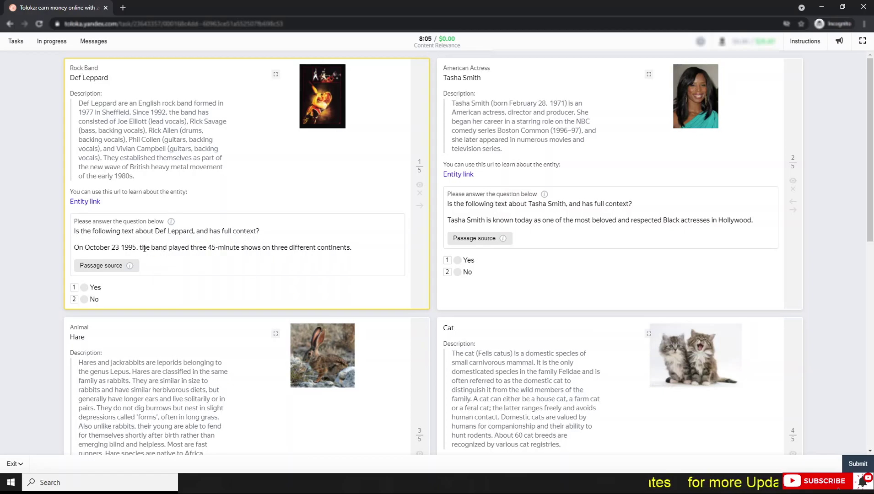
pyautogui.click(105, 265)
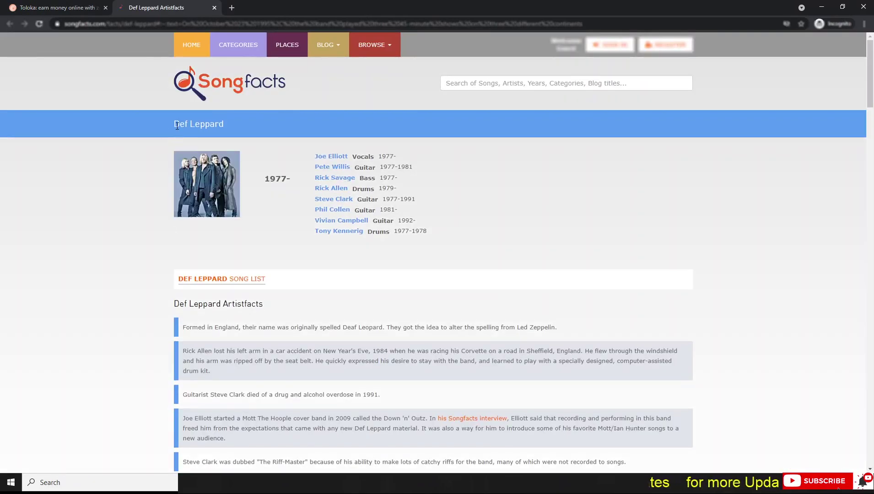
pyautogui.moveTo(177, 126); pyautogui.dragTo(224, 124)
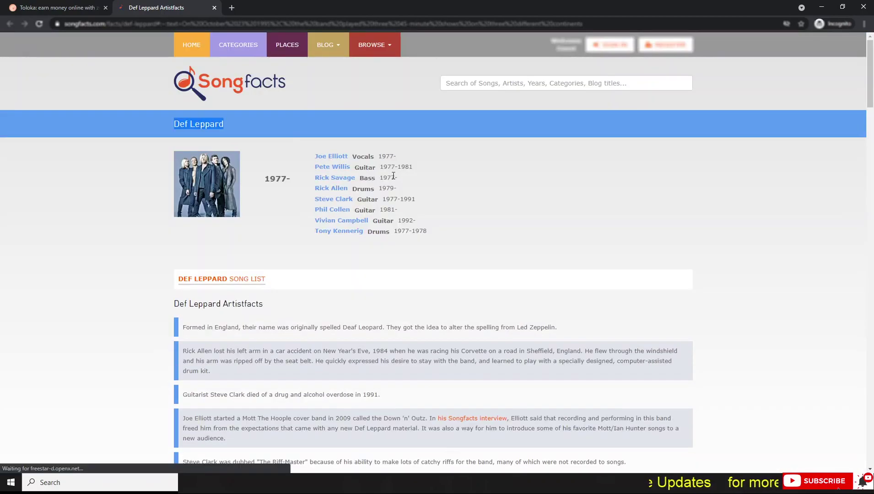
pyautogui.click(63, 10)
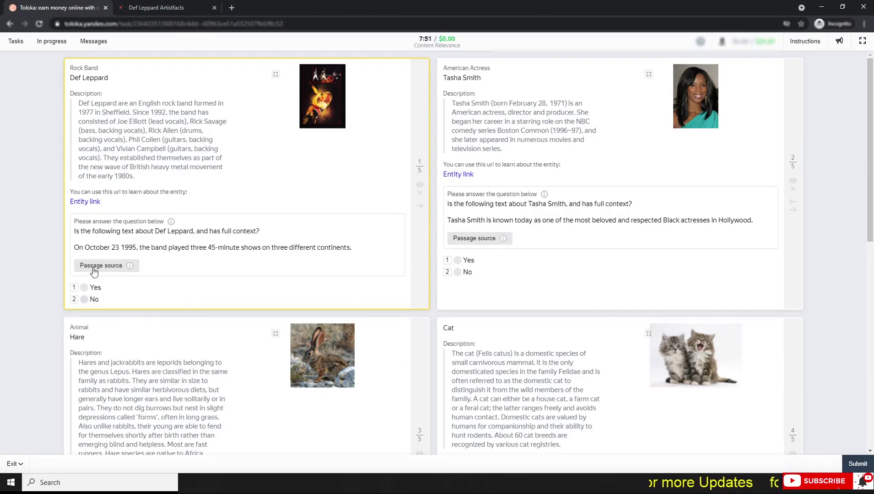
pyautogui.click(84, 287)
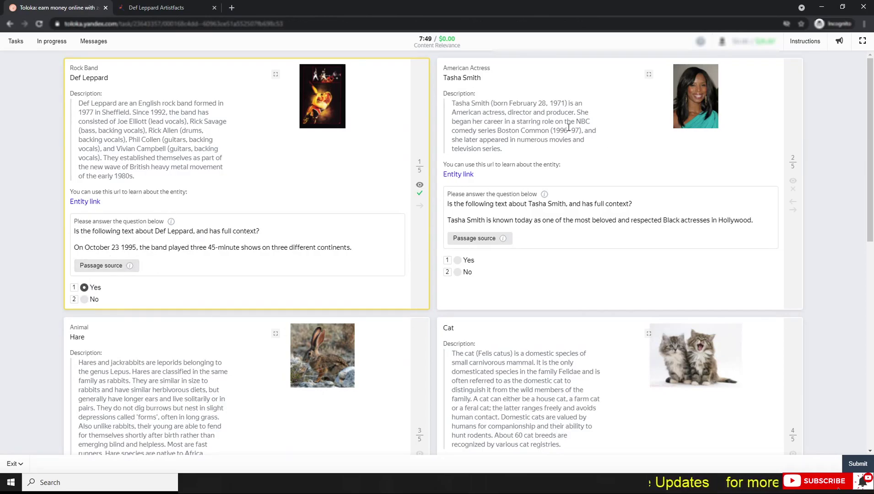
# Compare the Tasha Smith entity with its text passage, open the passage source, and answer Yes
pyautogui.moveTo(446, 78); pyautogui.dragTo(483, 79)
pyautogui.doubleClick(471, 78)
pyautogui.click(461, 78)
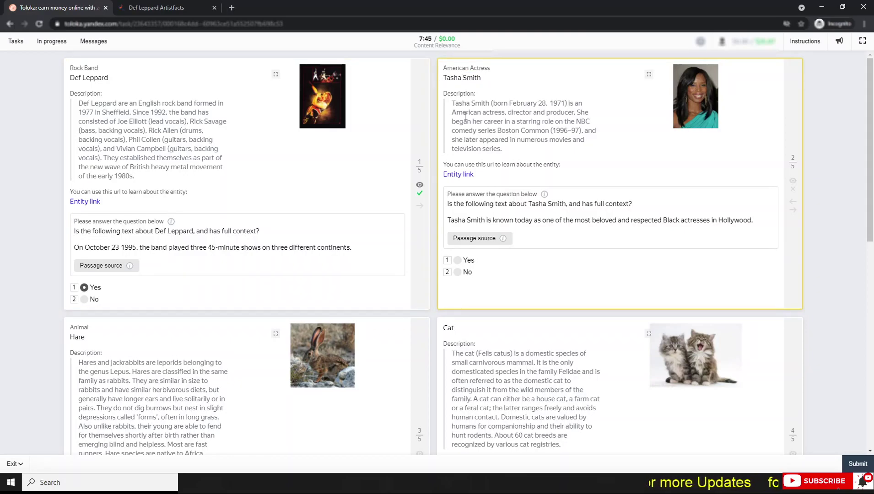
pyautogui.moveTo(451, 113); pyautogui.dragTo(505, 113)
pyautogui.click(453, 79)
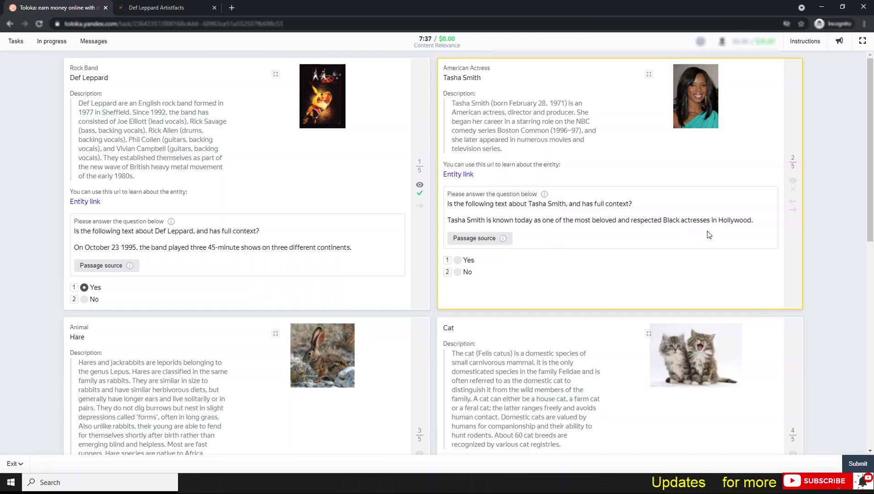
pyautogui.doubleClick(697, 219)
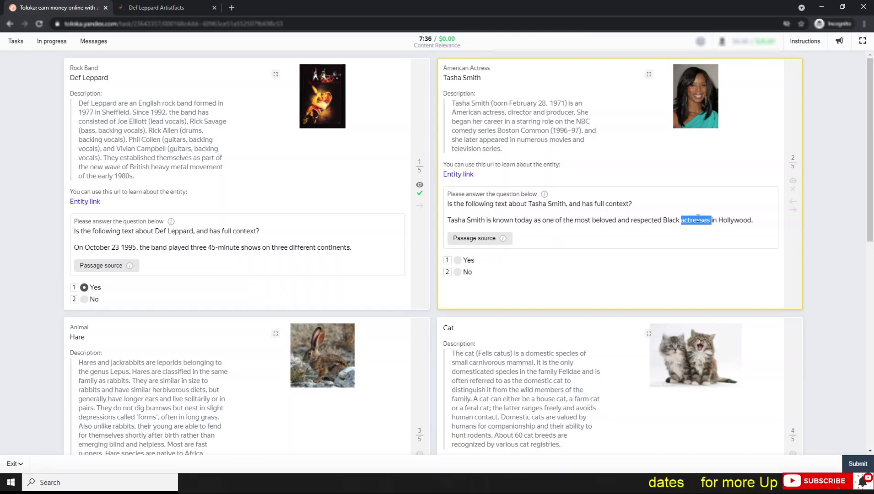
pyautogui.click(478, 239)
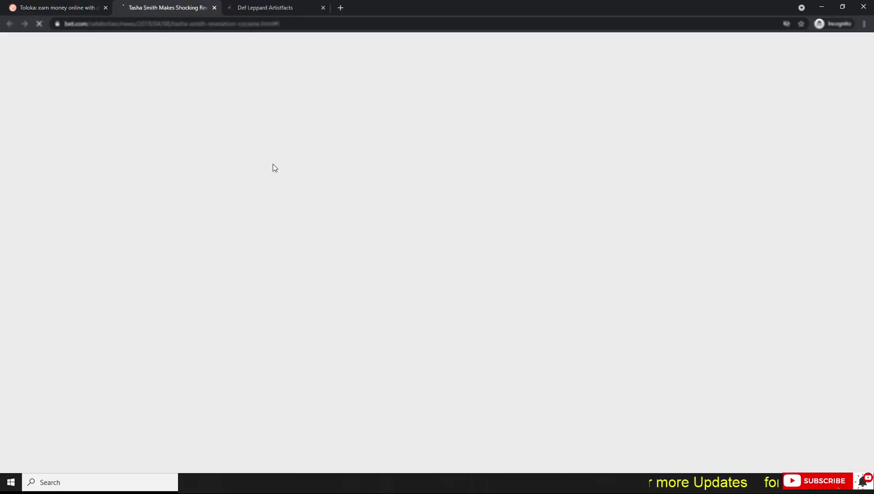
pyautogui.click(70, 10)
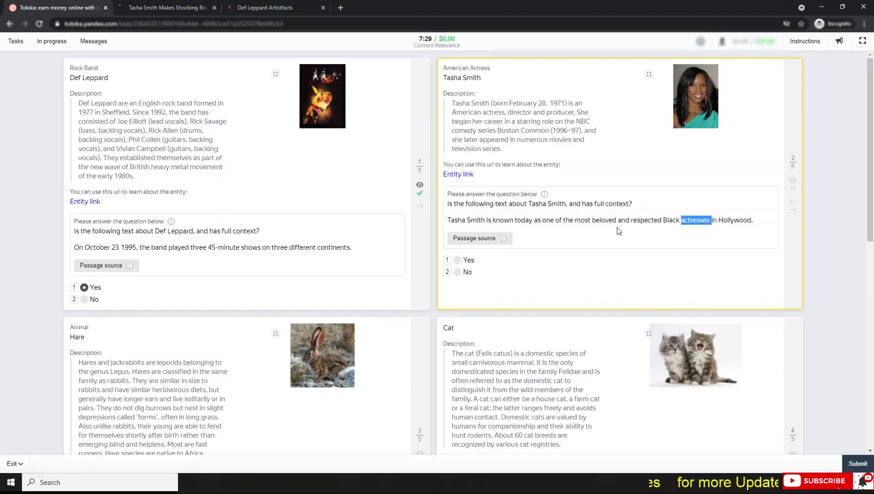
pyautogui.click(467, 264)
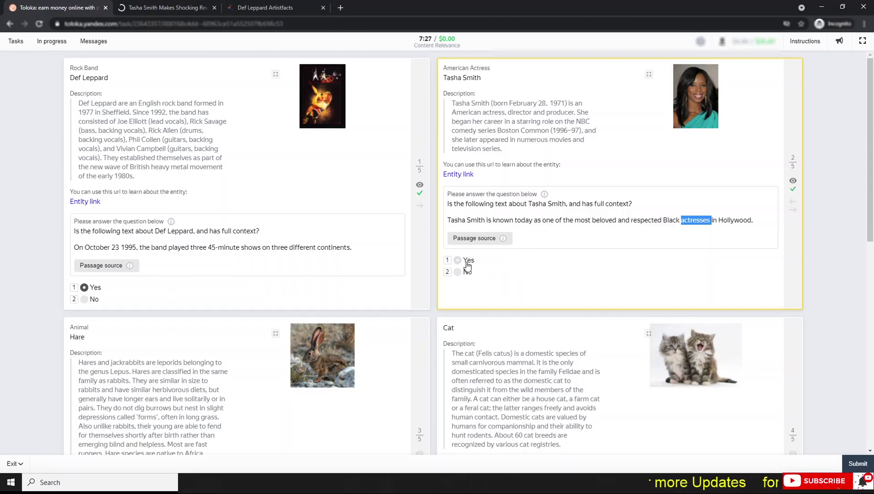
# Review the Hare entity and answer Yes to its text passage question
pyautogui.scroll(-3, 152, 270)
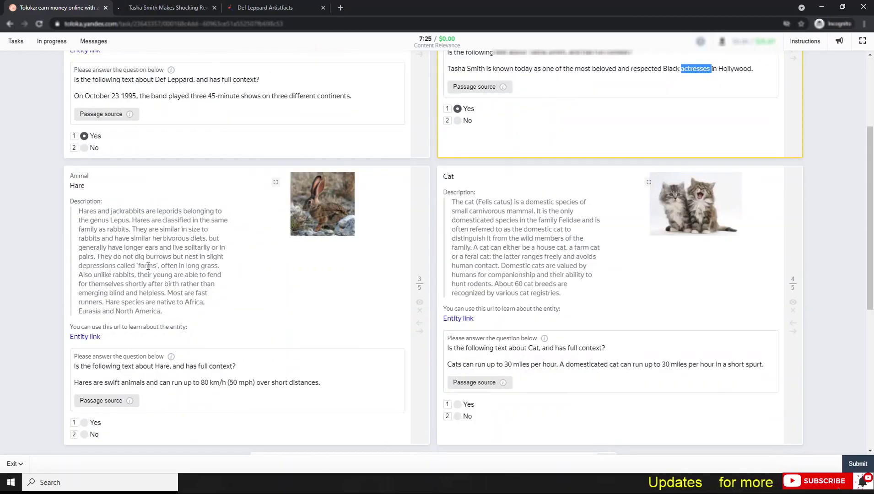
pyautogui.click(79, 196)
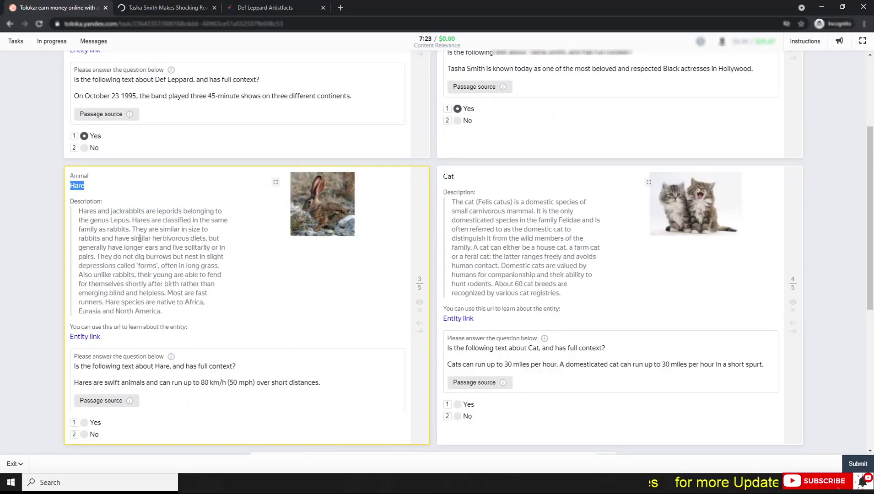
pyautogui.scroll(-3, 106, 213)
pyautogui.click(86, 272)
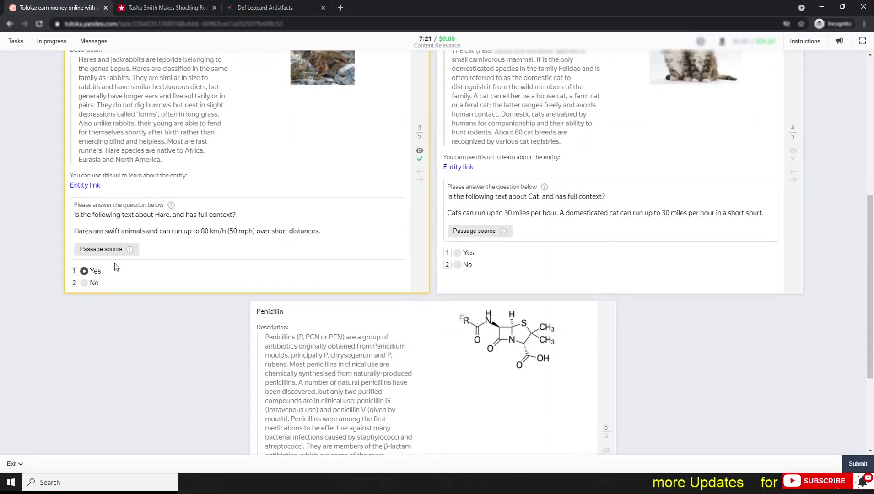
# Compare the Cat entity with its text passage and answer Yes
pyautogui.scroll(3, 242, 258)
pyautogui.doubleClick(449, 177)
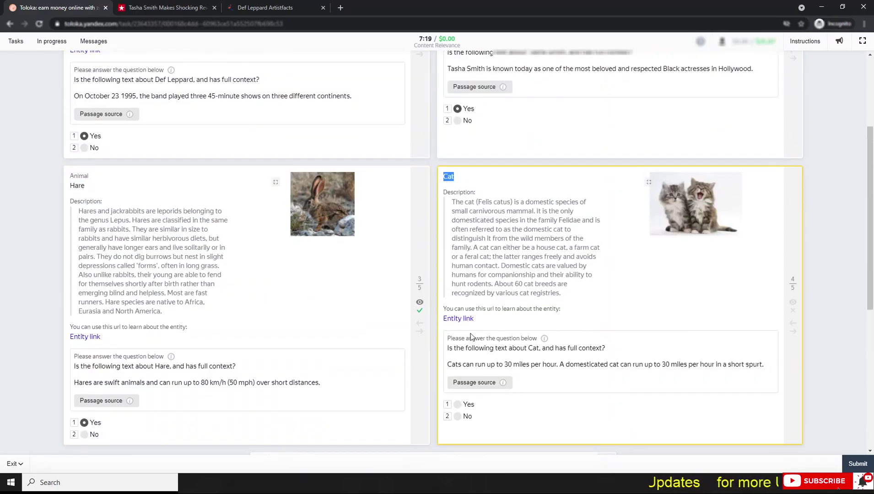
pyautogui.moveTo(454, 365); pyautogui.dragTo(533, 364)
pyautogui.click(597, 348)
pyautogui.click(470, 406)
# Compare the Penicillin entity with its text passage and close the other source pages left open
pyautogui.scroll(-5, 501, 324)
pyautogui.doubleClick(270, 161)
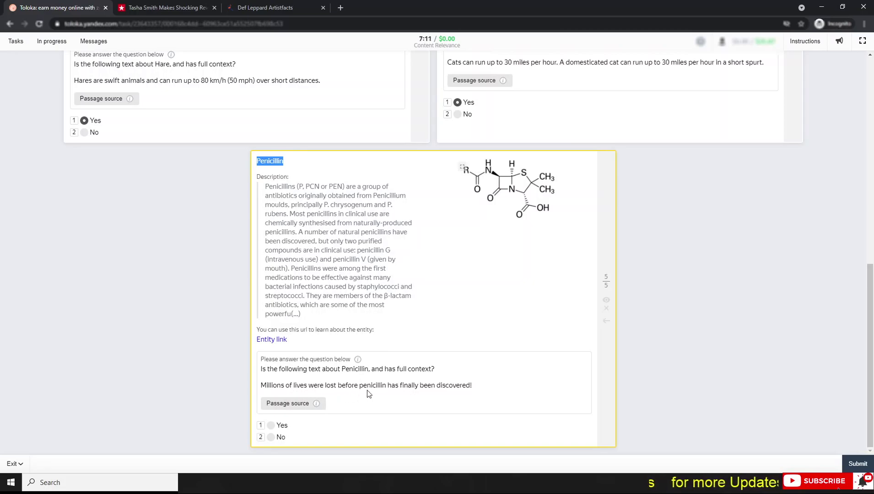
pyautogui.tripleClick(459, 387)
pyautogui.click(452, 387)
pyautogui.rightClick(56, 8)
pyautogui.click(96, 121)
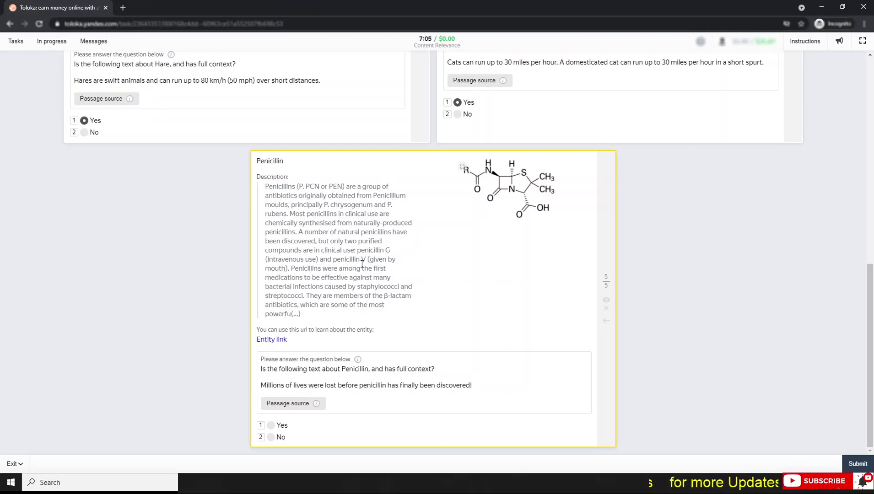
# Check the Penicillin passage against its passage source, answer Yes, and review the answers on the page
pyautogui.click(287, 403)
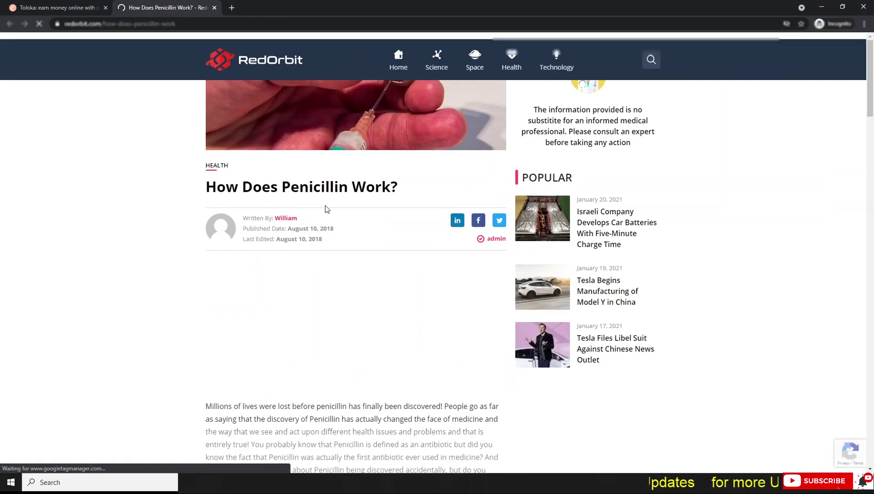
pyautogui.scroll(-9, 308, 216)
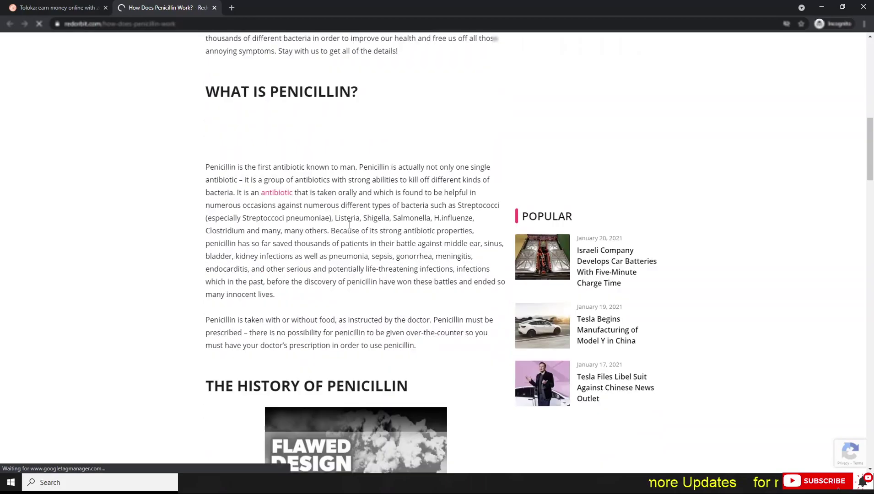
pyautogui.click(214, 7)
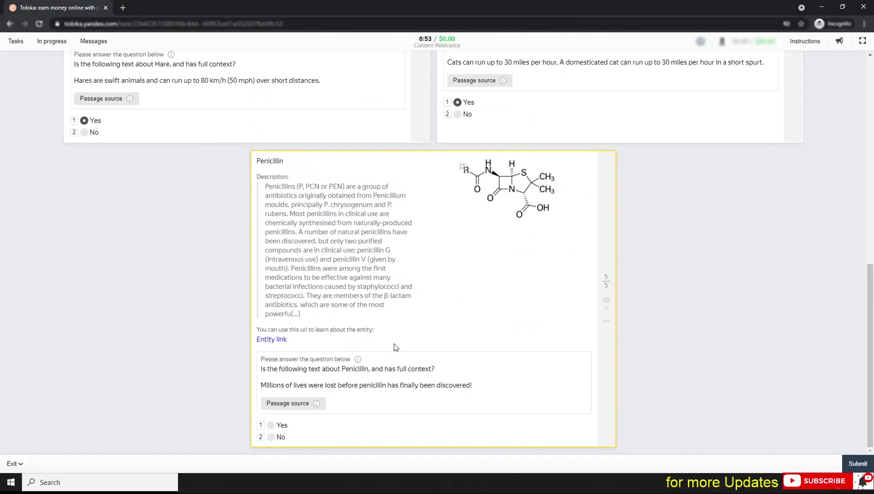
pyautogui.click(282, 426)
pyautogui.scroll(9, 186, 323)
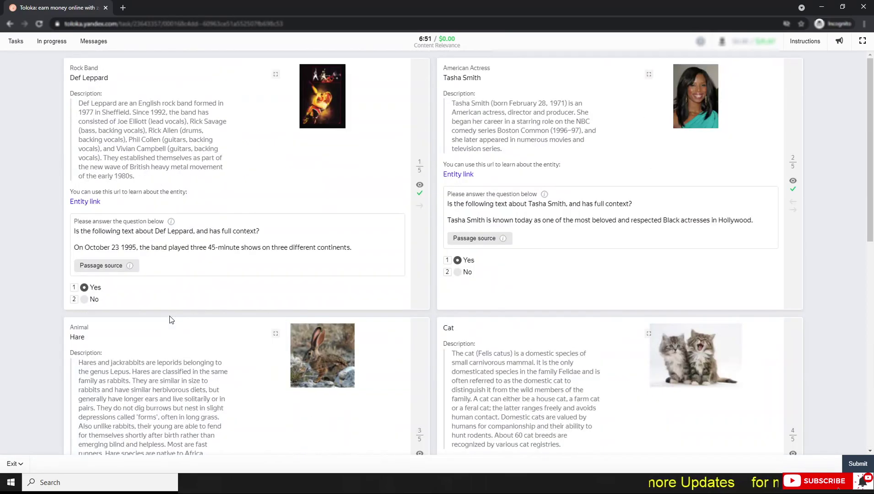
pyautogui.scroll(-9, 186, 324)
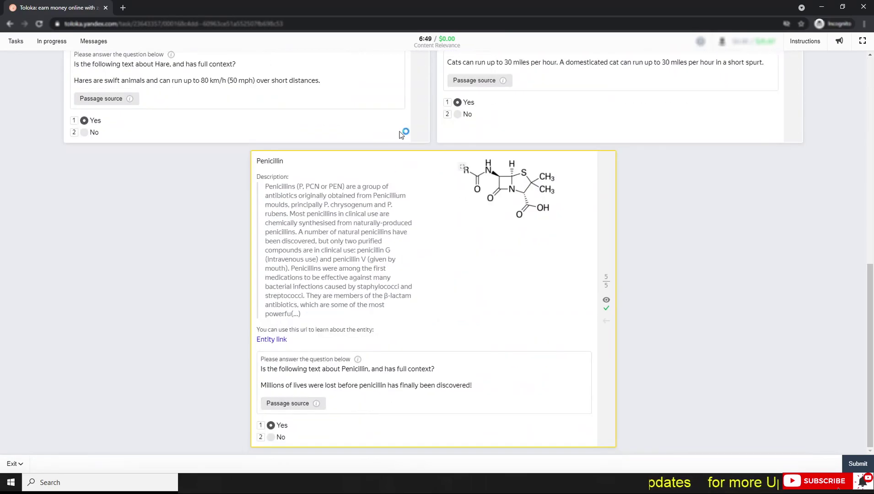
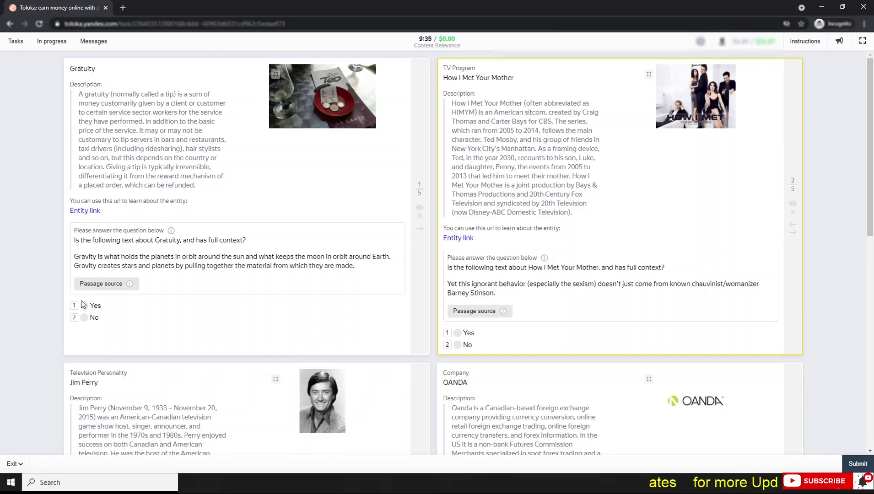
# Answer No for the Gratuity passage, and check the How I Met Your Mother passage against its source and answer No
pyautogui.click(94, 320)
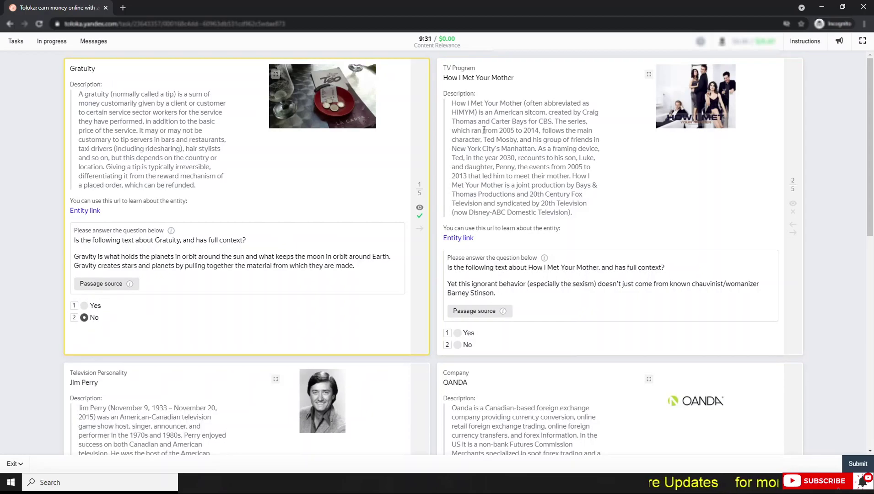
pyautogui.click(449, 78)
pyautogui.moveTo(443, 78); pyautogui.dragTo(515, 78)
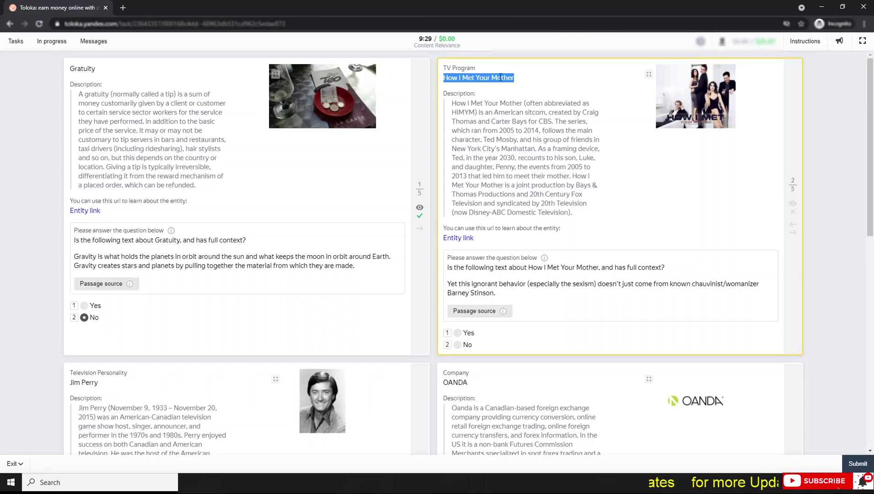
pyautogui.click(460, 75)
pyautogui.doubleClick(462, 69)
pyautogui.click(458, 75)
pyautogui.click(475, 311)
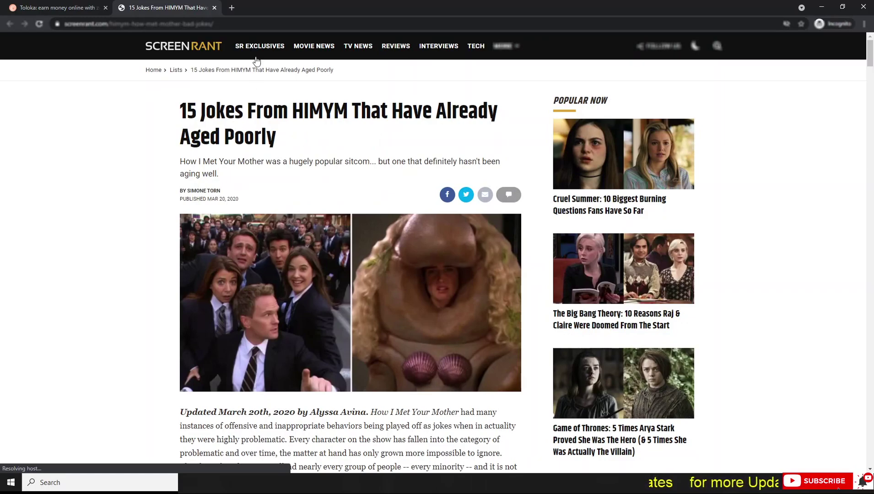
pyautogui.click(213, 8)
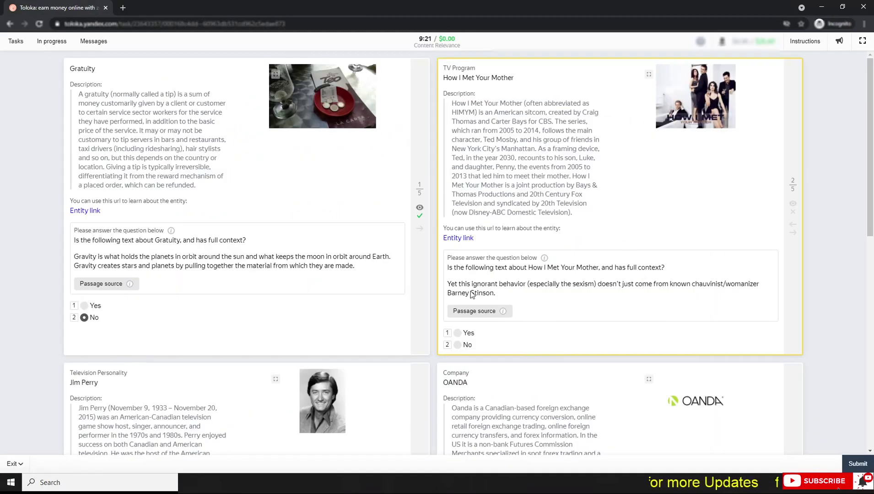
pyautogui.click(458, 345)
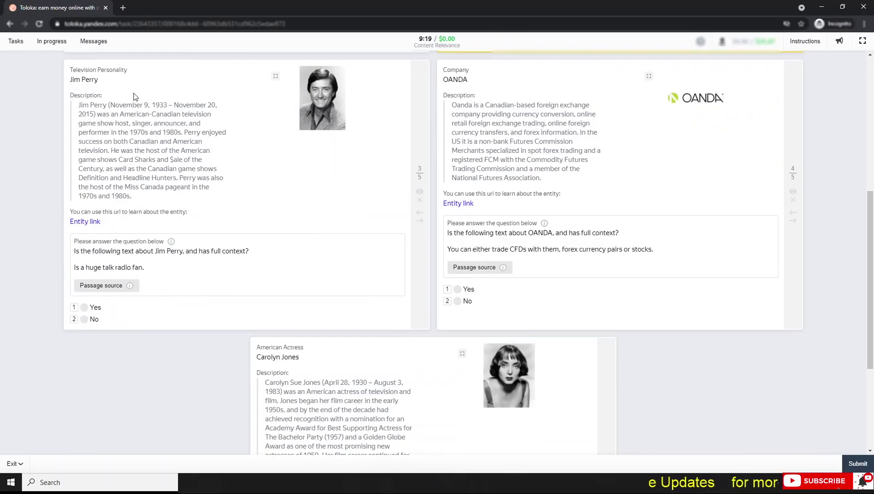
# Check whether the Jim Perry passage's source concerns the same person, and answer No
pyautogui.tripleClick(93, 80)
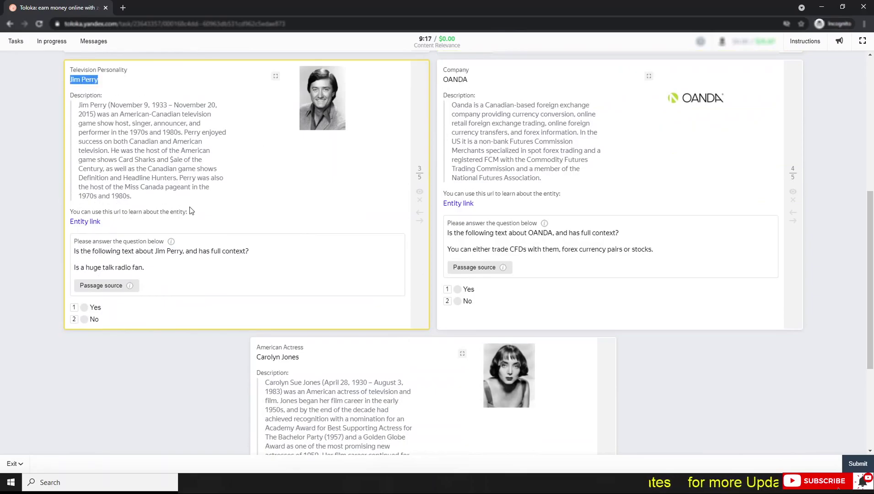
pyautogui.click(115, 285)
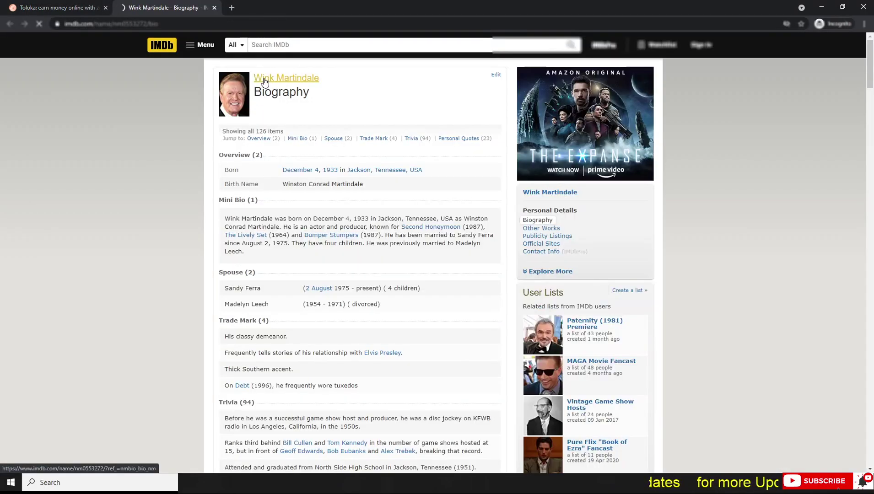
pyautogui.click(264, 81)
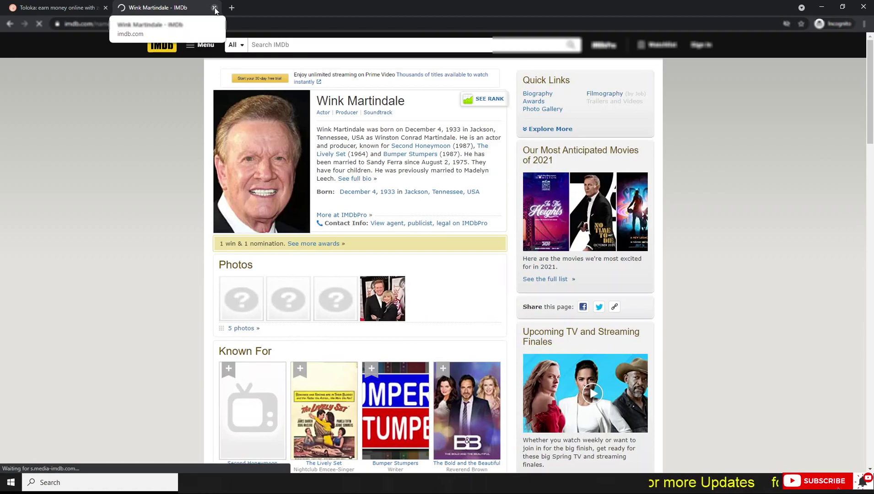
pyautogui.click(215, 8)
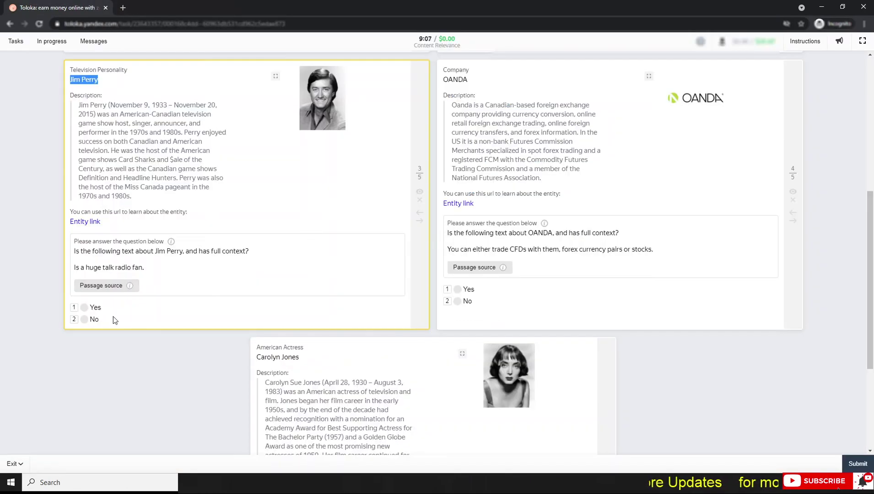
pyautogui.click(84, 320)
# Read the OANDA passage's source article to judge whether the passage has full context, and answer No
pyautogui.doubleClick(451, 80)
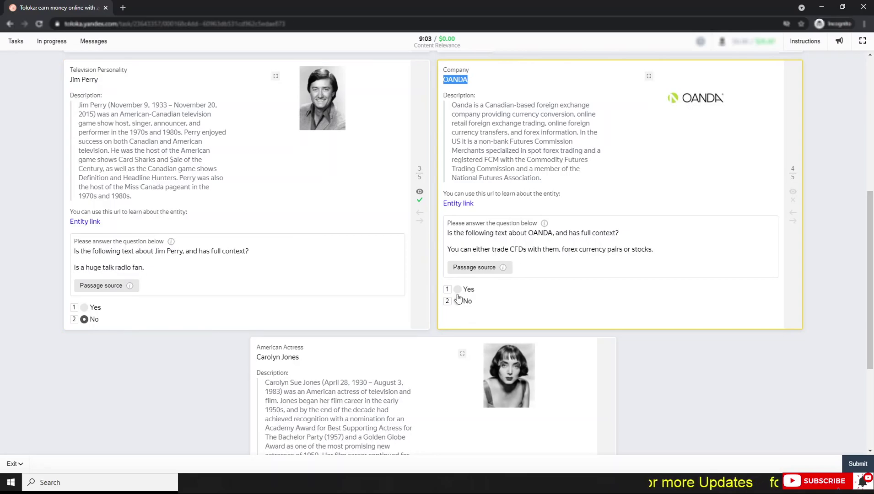
pyautogui.click(480, 270)
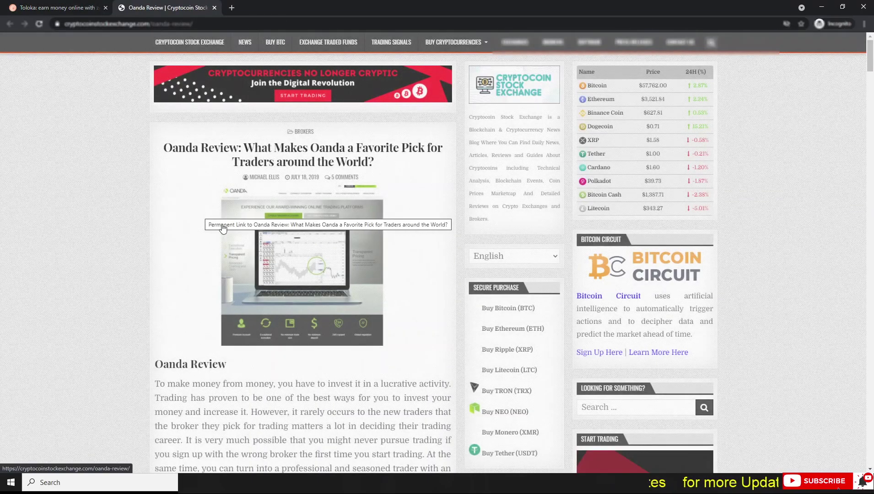
pyautogui.scroll(-3, 253, 254)
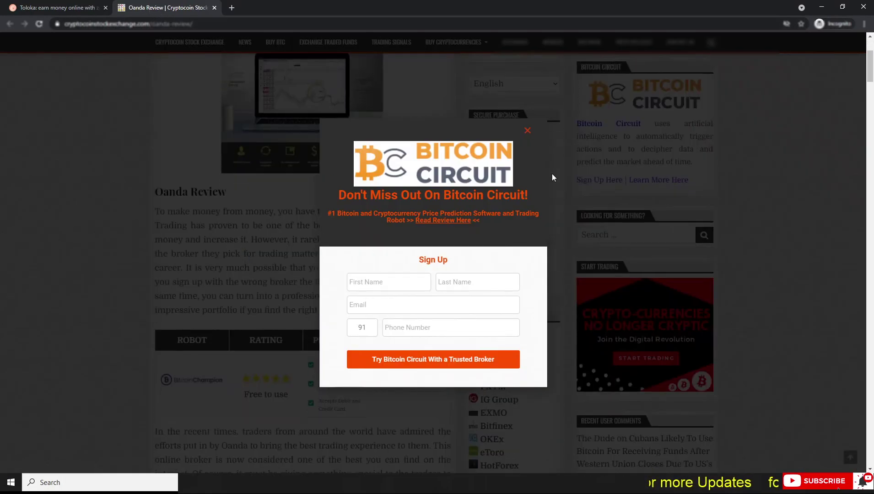
pyautogui.scroll(-3, 238, 252)
pyautogui.click(331, 214)
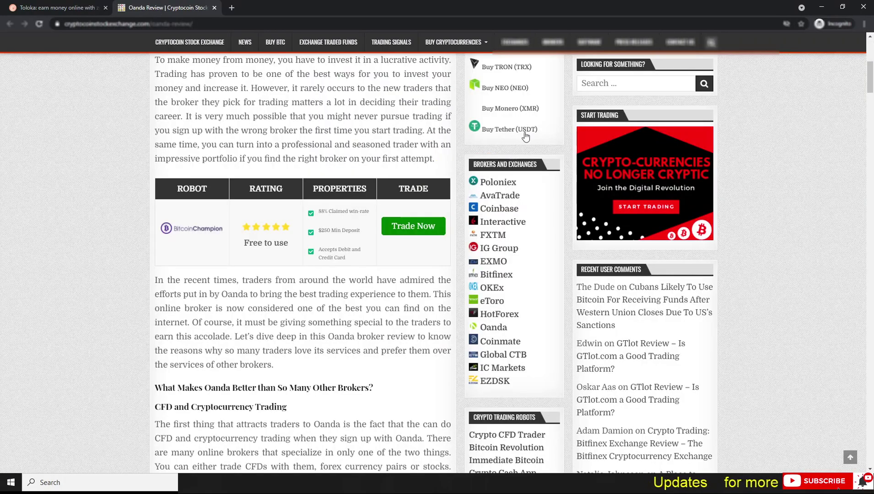
pyautogui.scroll(-4, 260, 240)
pyautogui.scroll(-10, 260, 240)
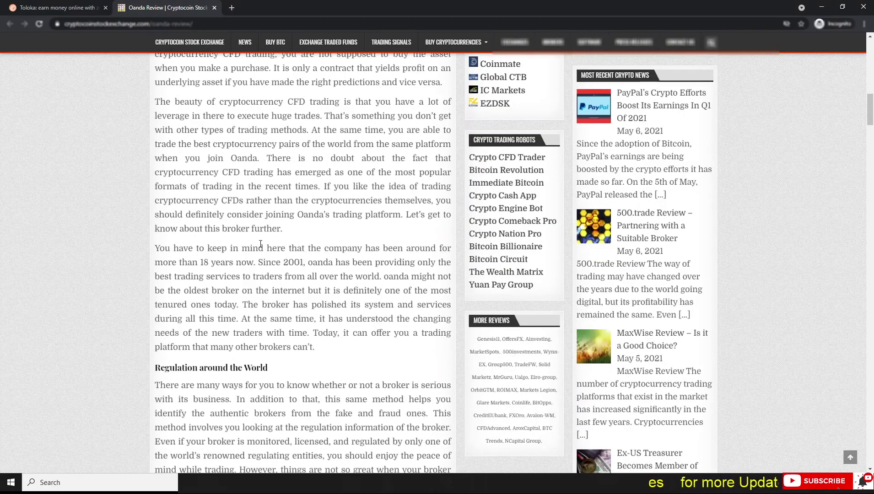
pyautogui.scroll(12, 259, 246)
pyautogui.scroll(-5, 260, 245)
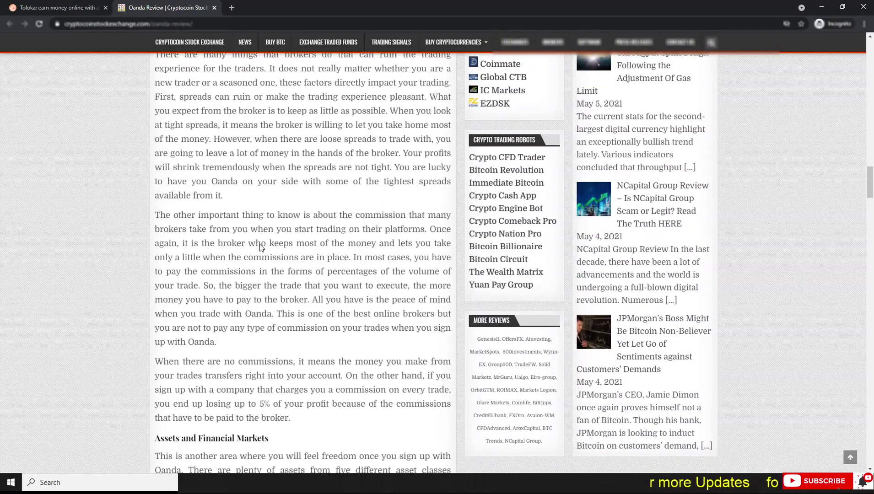
pyautogui.scroll(5, 260, 246)
pyautogui.click(64, 8)
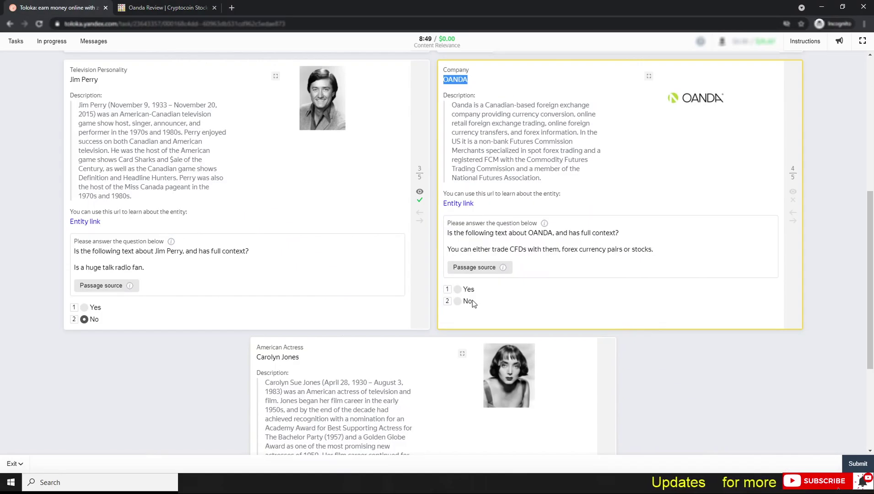
pyautogui.click(458, 301)
# Compare the Carolyn Jones entity with the person named in its passage source, and answer No
pyautogui.scroll(-4, 318, 180)
pyautogui.tripleClick(288, 180)
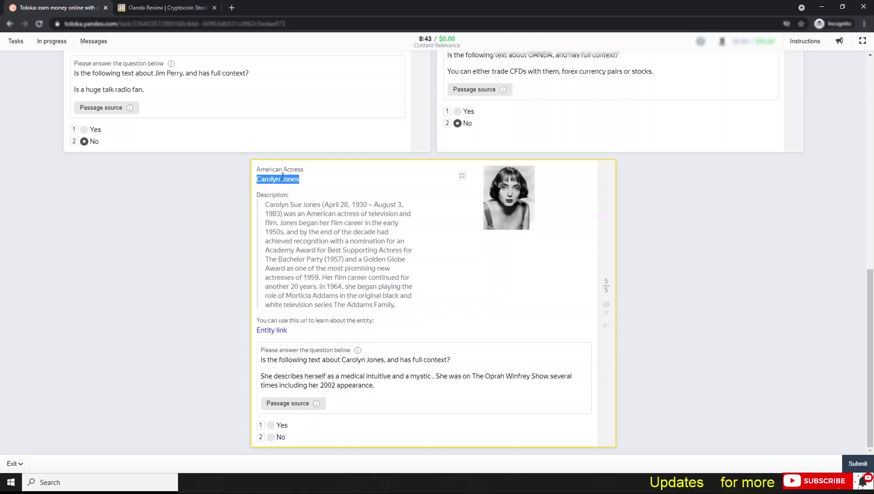
pyautogui.click(293, 403)
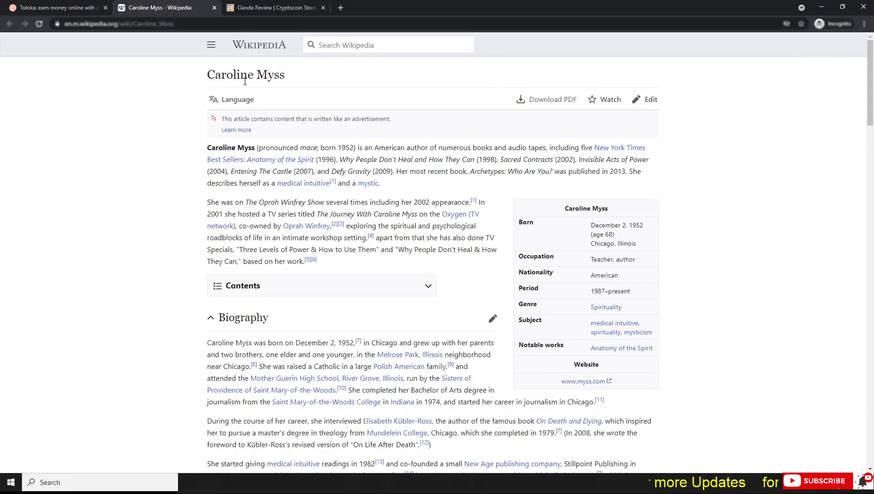
pyautogui.moveTo(208, 73); pyautogui.dragTo(289, 76)
pyautogui.doubleClick(279, 76)
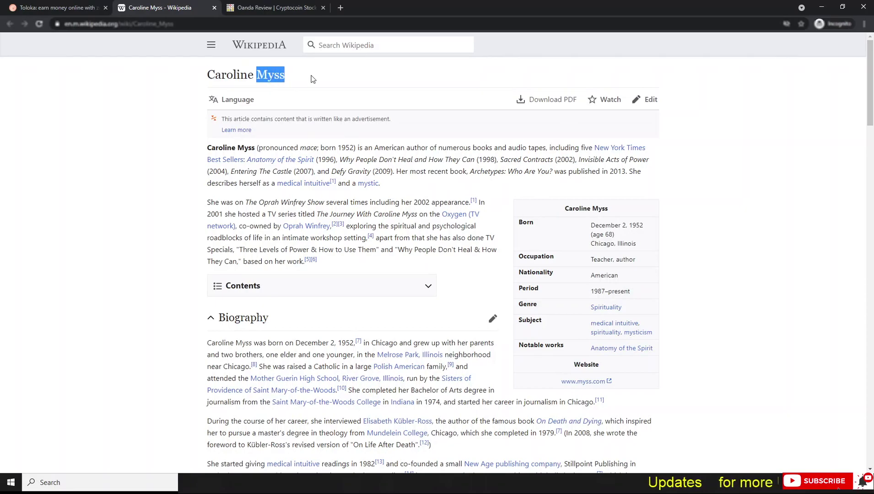
pyautogui.click(80, 7)
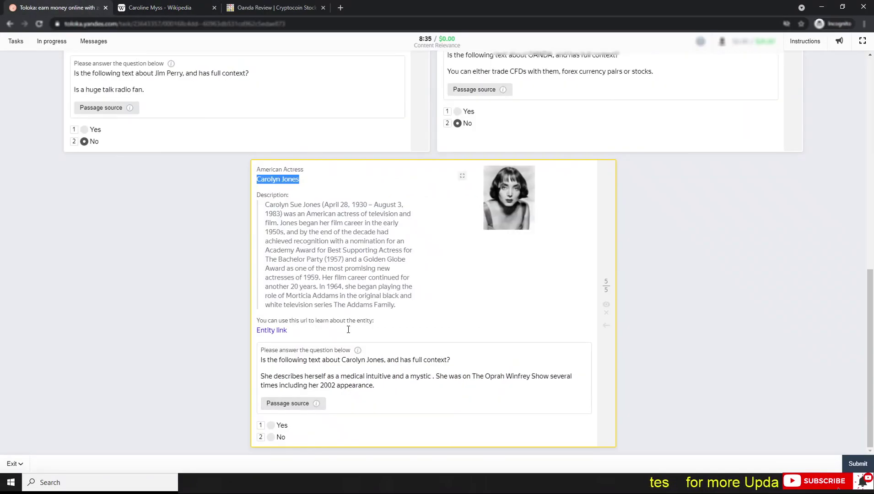
pyautogui.click(273, 437)
# Submit the completed training answers and close the passage source pages left open
pyautogui.click(855, 464)
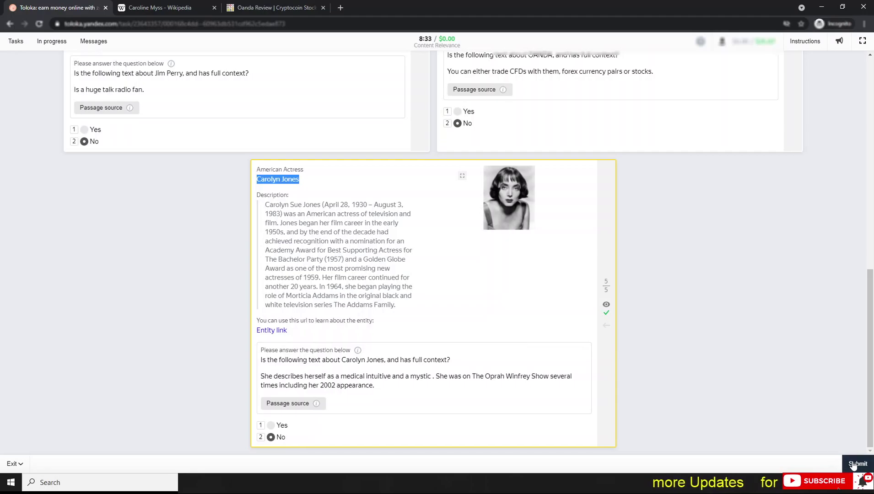
pyautogui.rightClick(52, 7)
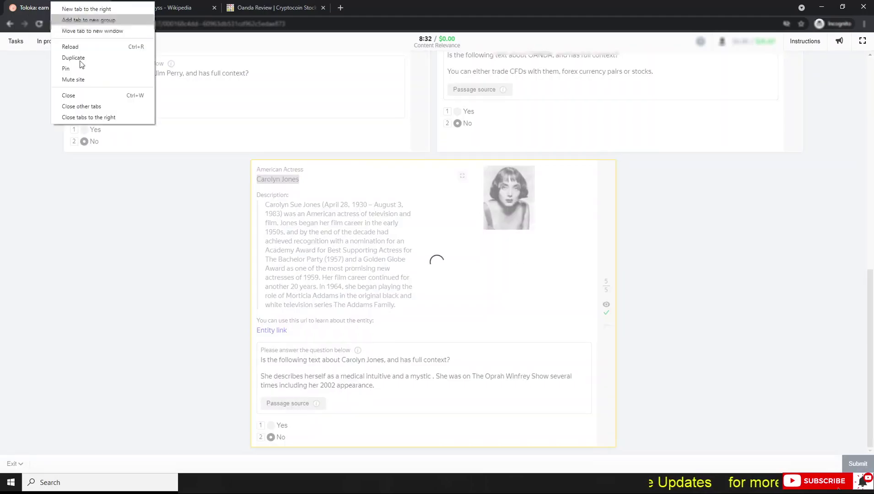
pyautogui.click(89, 117)
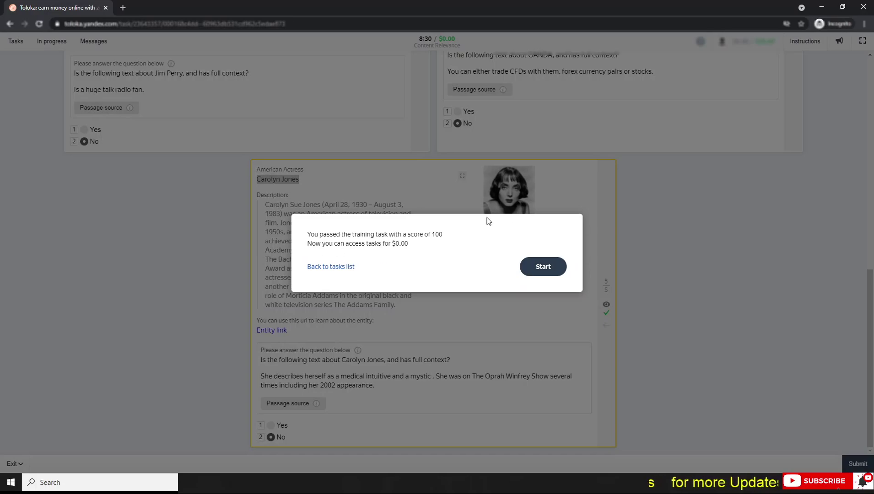
# Examine the training score and the task price in the completion message
pyautogui.moveTo(433, 233); pyautogui.dragTo(445, 237)
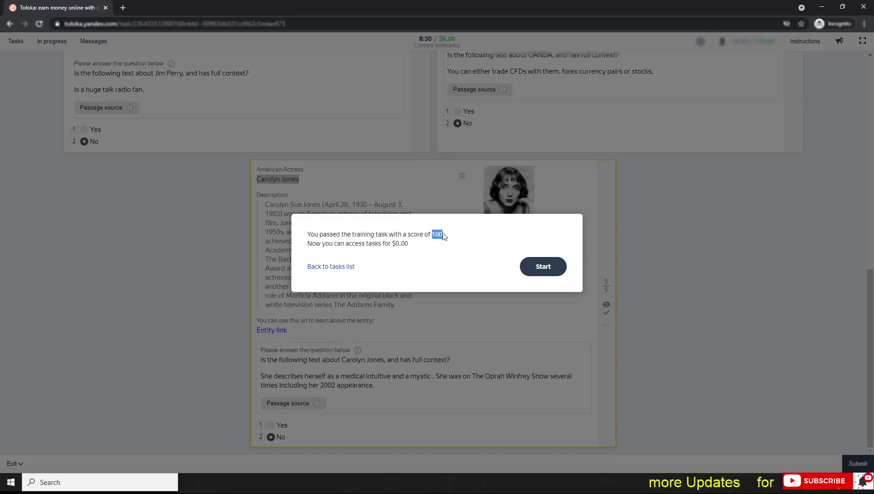
pyautogui.click(432, 233)
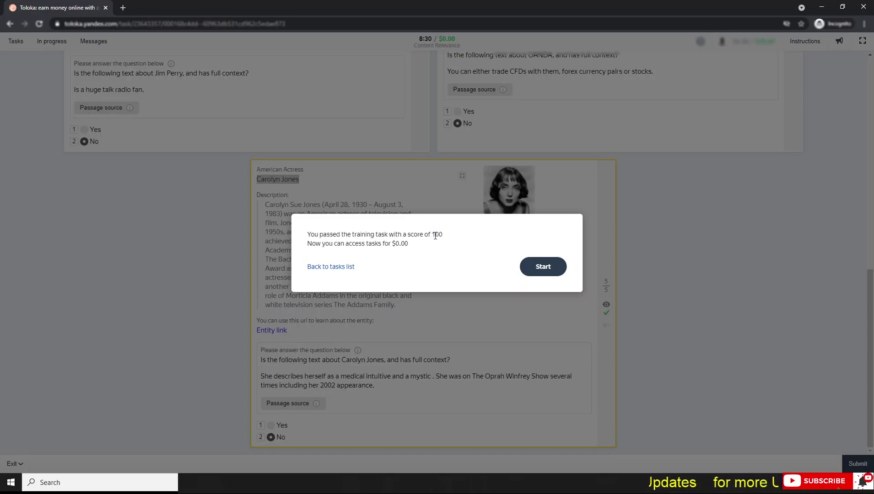
pyautogui.doubleClick(436, 235)
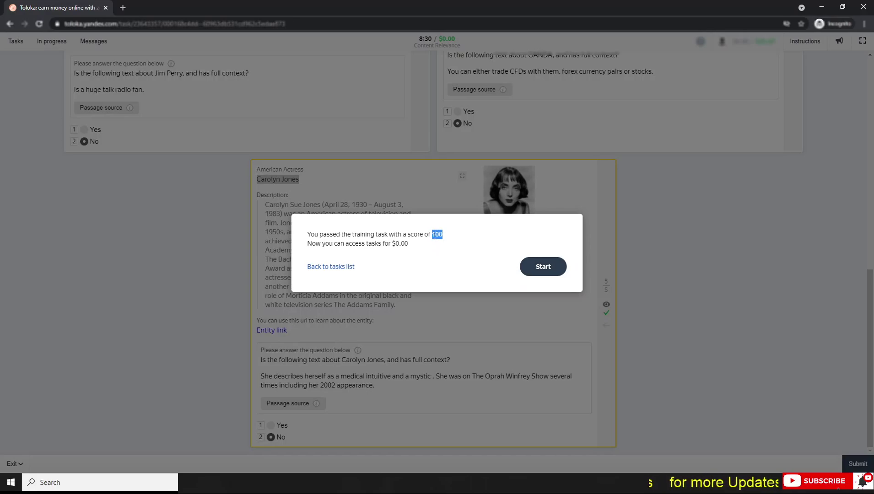
pyautogui.click(406, 250)
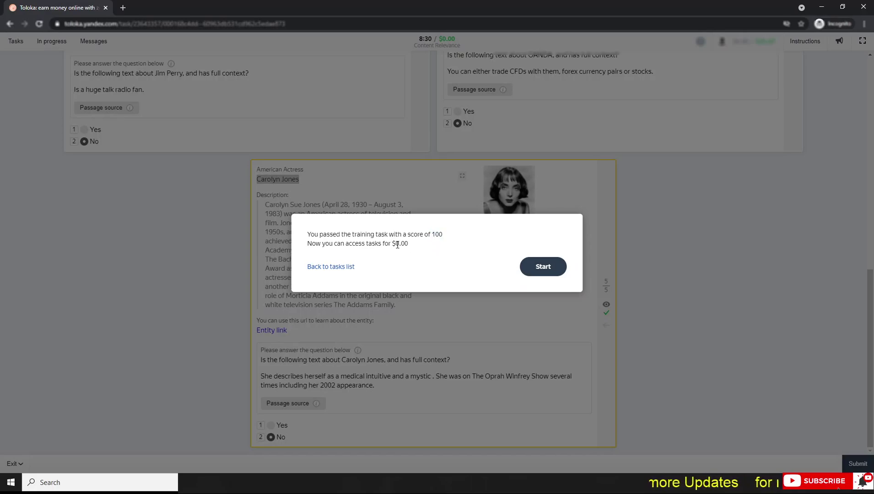
# Start the Content Relevance tasks, answer the captcha with "ironed faster", and dismiss the captcha notification
pyautogui.doubleClick(397, 244)
pyautogui.click(404, 242)
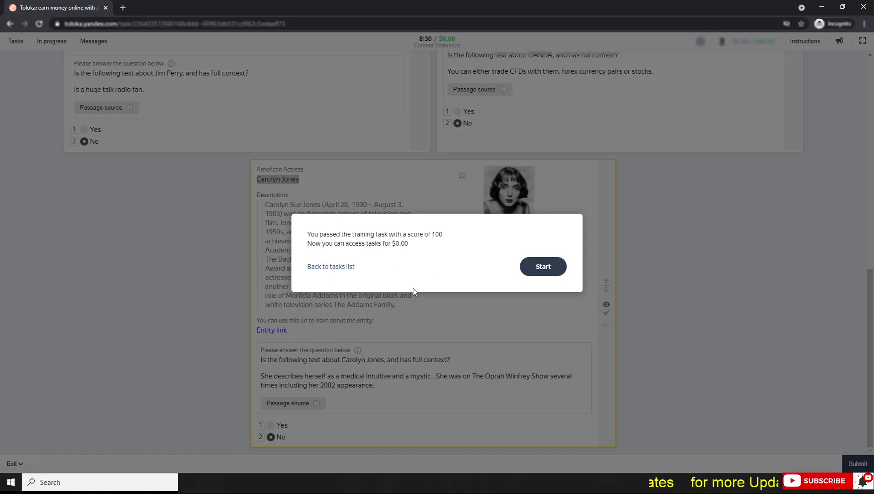
pyautogui.click(544, 267)
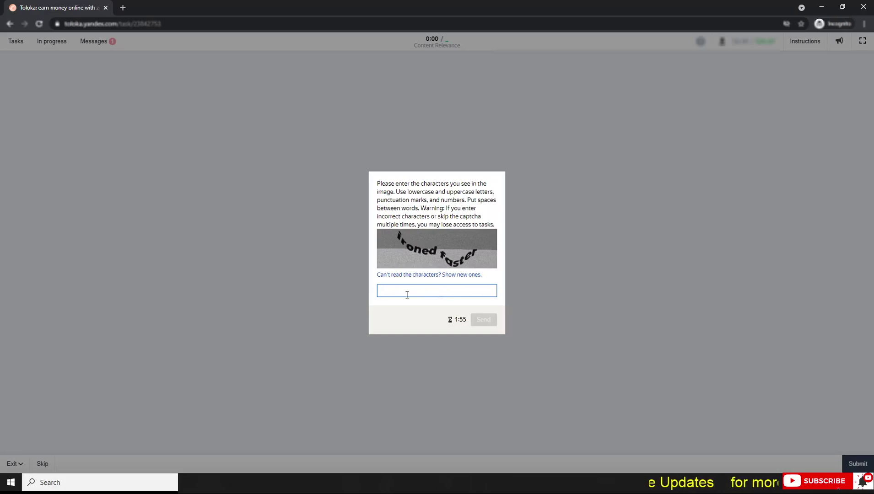
pyautogui.write('ironed faster')
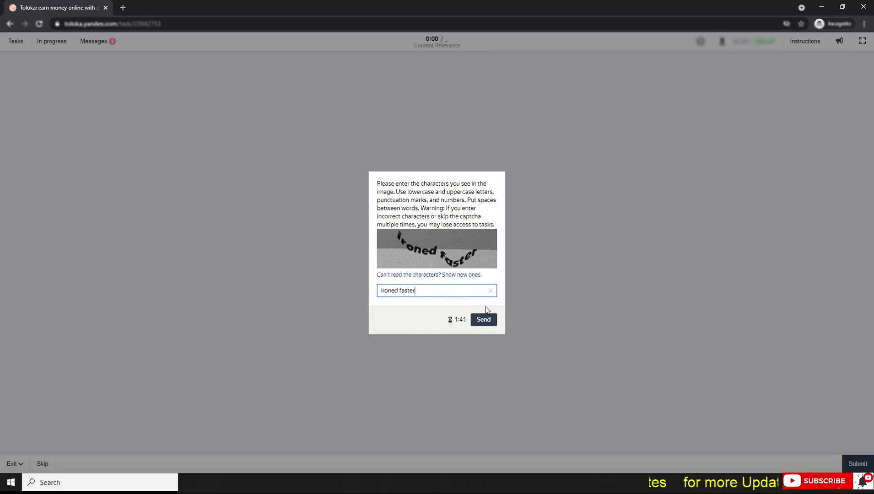
pyautogui.click(478, 322)
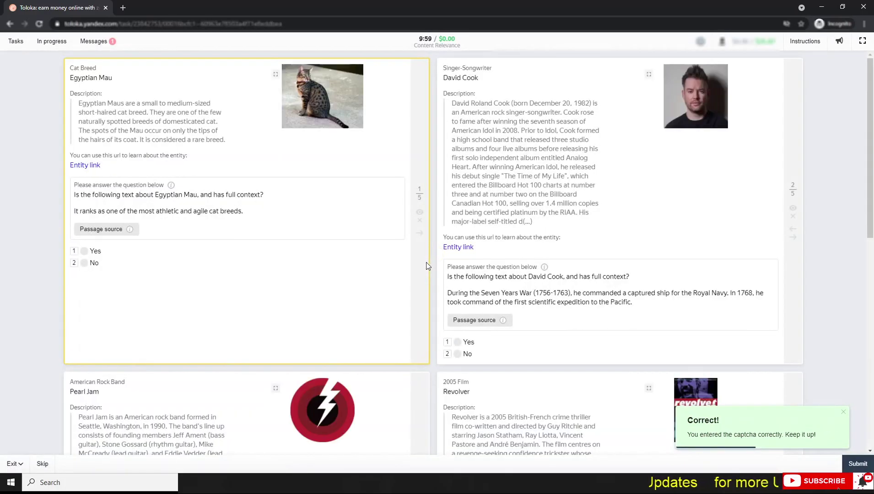
pyautogui.click(843, 412)
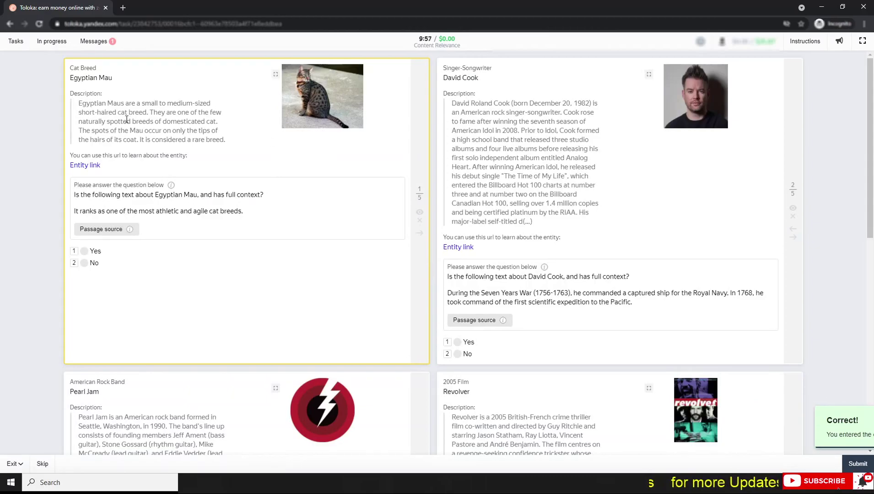
# Compare the Egyptian Mau entity with the breed named in its passage source, and answer Yes
pyautogui.tripleClick(79, 79)
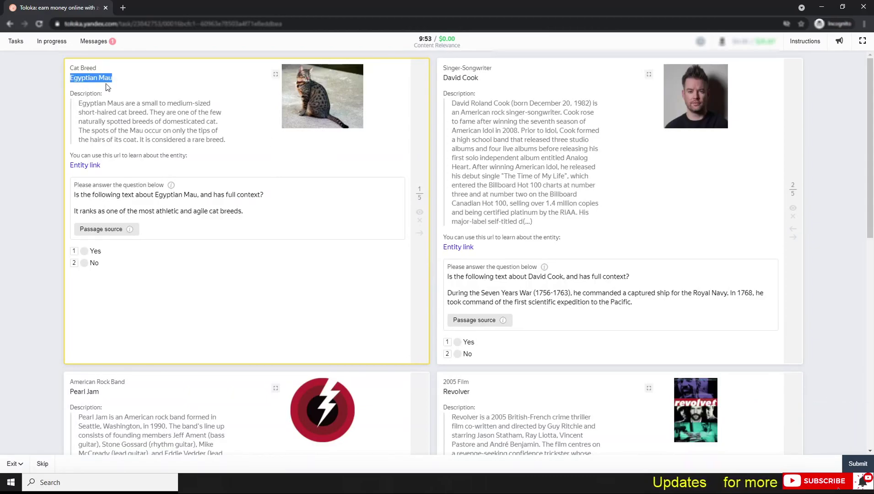
pyautogui.click(111, 230)
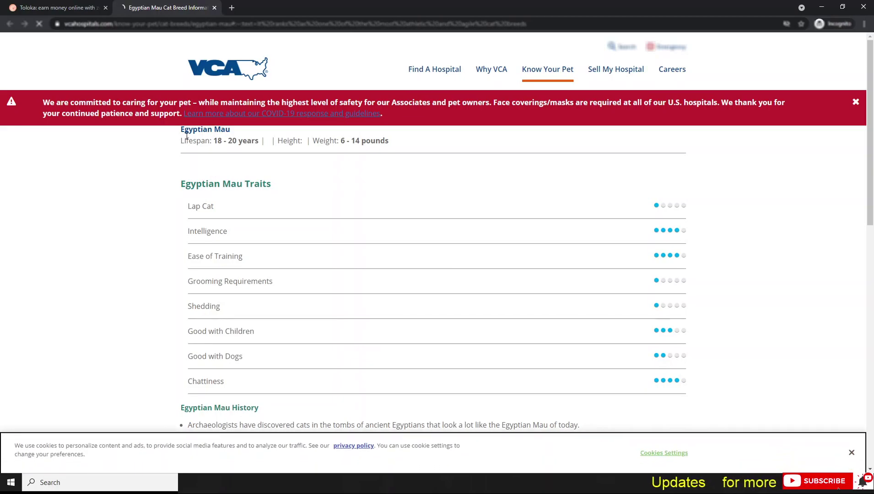
pyautogui.moveTo(181, 130); pyautogui.dragTo(230, 132)
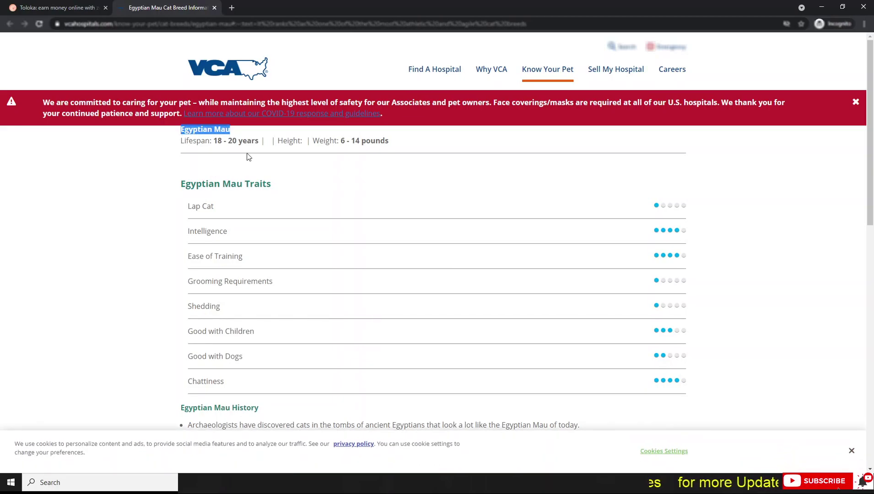
pyautogui.click(55, 7)
pyautogui.click(100, 254)
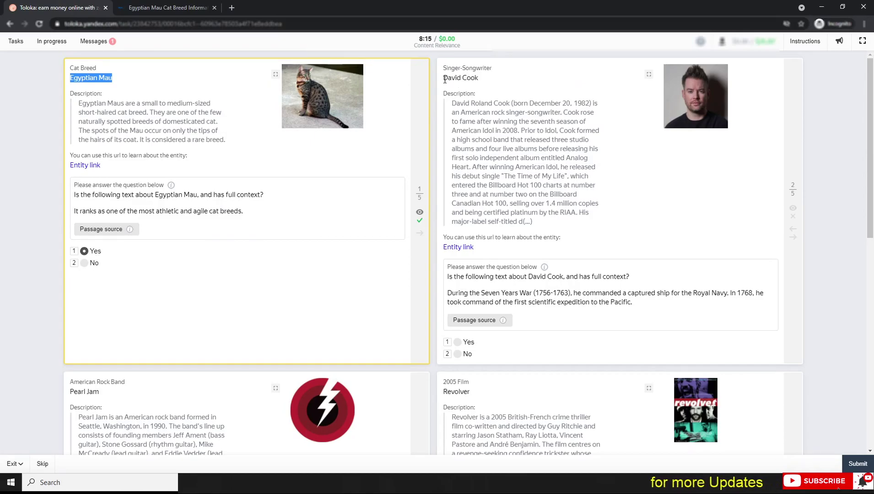
# Compare the singer-songwriter David Cook with the person described in the passage source, and answer No
pyautogui.moveTo(444, 79); pyautogui.dragTo(484, 82)
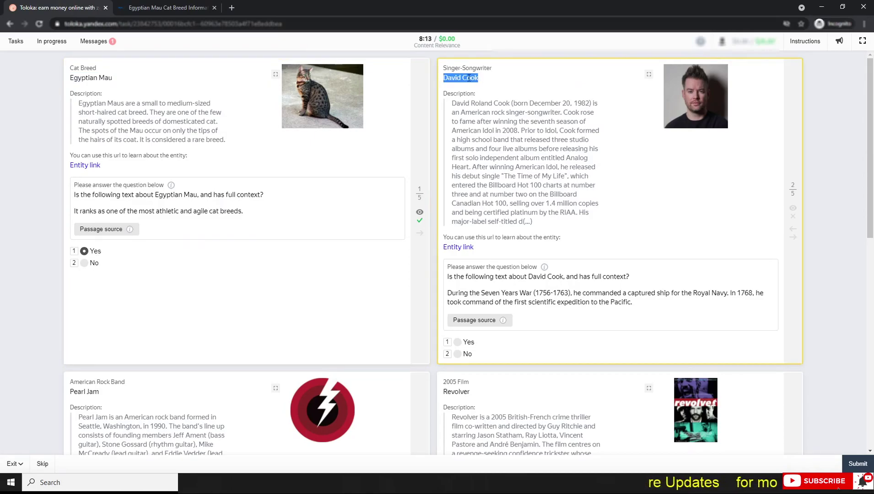
pyautogui.click(469, 78)
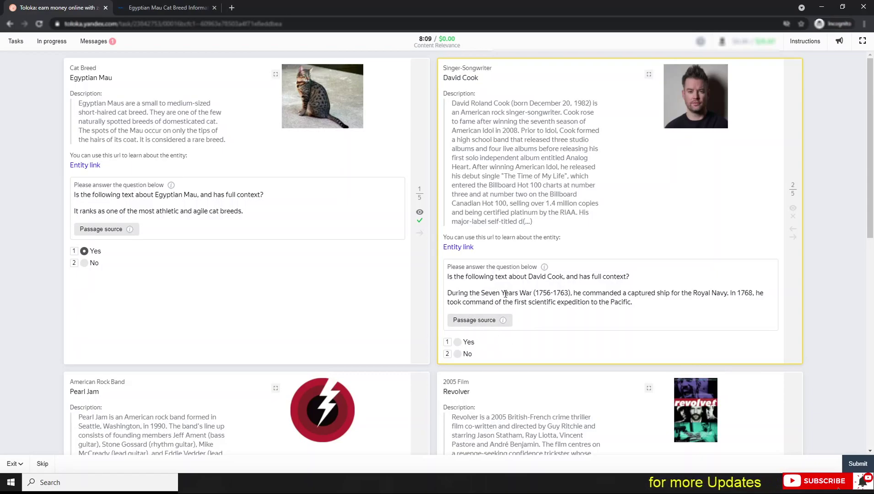
pyautogui.click(481, 321)
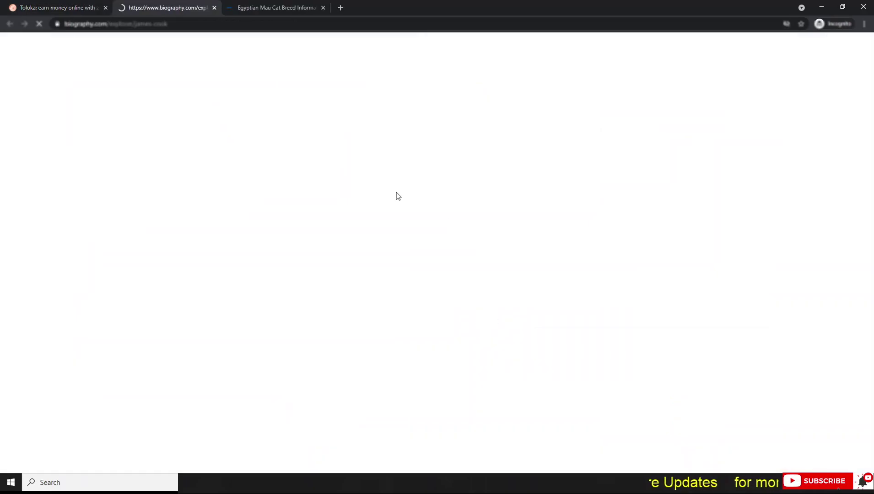
pyautogui.moveTo(332, 210); pyautogui.dragTo(412, 221)
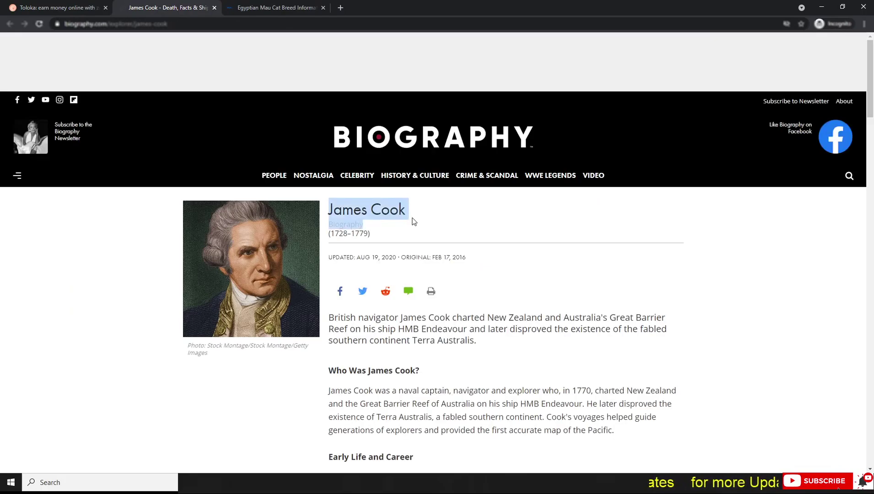
pyautogui.click(393, 210)
pyautogui.hotkey('ctrl', 'shift', 'Tab')
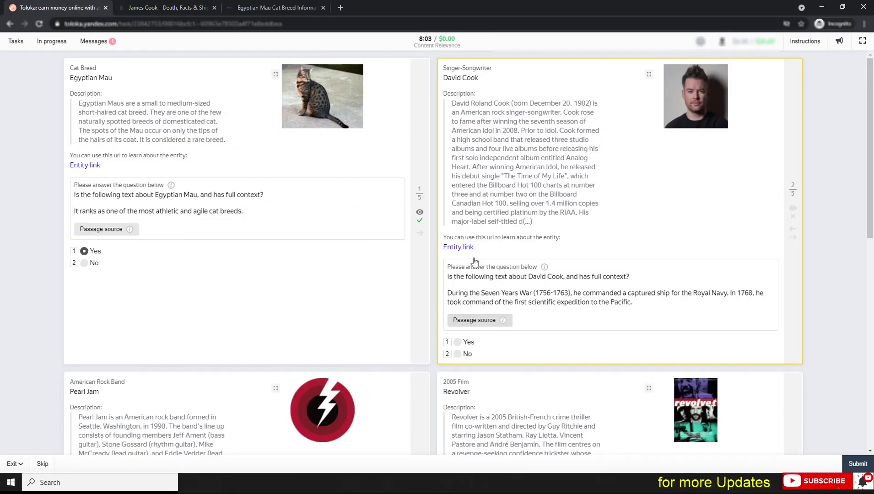
pyautogui.click(458, 353)
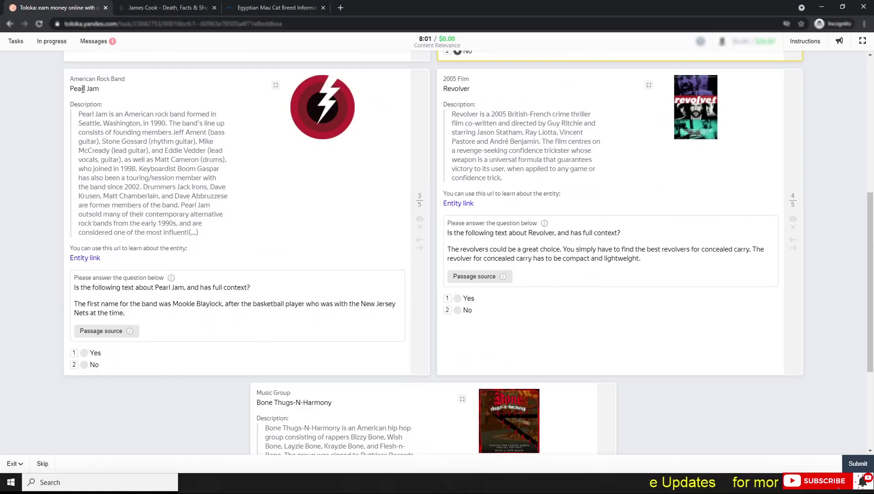
# Check the Pearl Jam passage against the band named in its passage source, and answer Yes
pyautogui.tripleClick(83, 89)
pyautogui.doubleClick(88, 90)
pyautogui.click(89, 91)
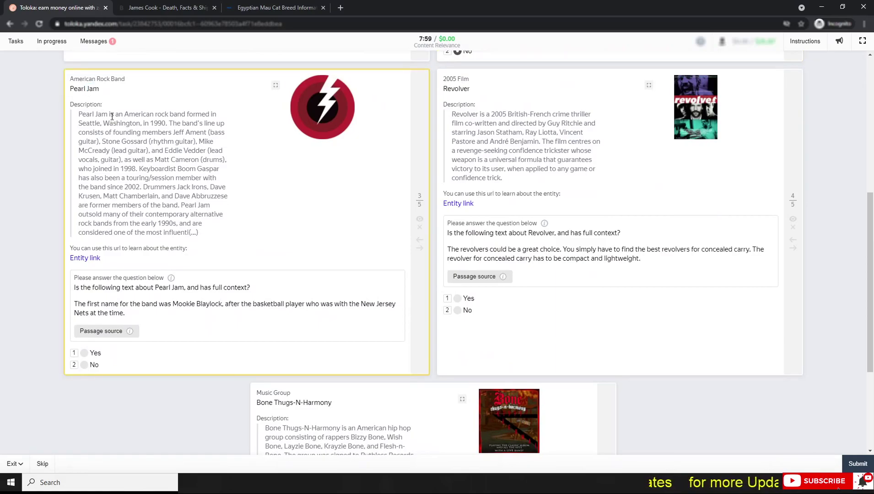
pyautogui.click(109, 337)
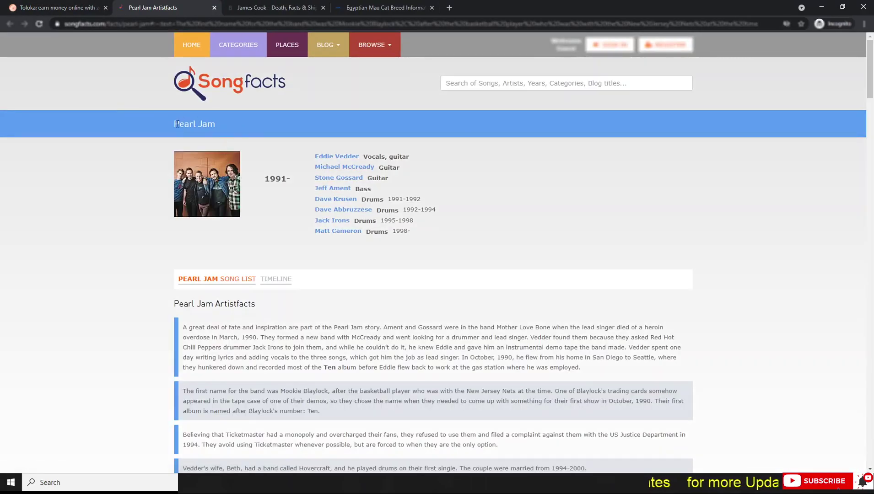
pyautogui.moveTo(195, 123); pyautogui.dragTo(221, 123)
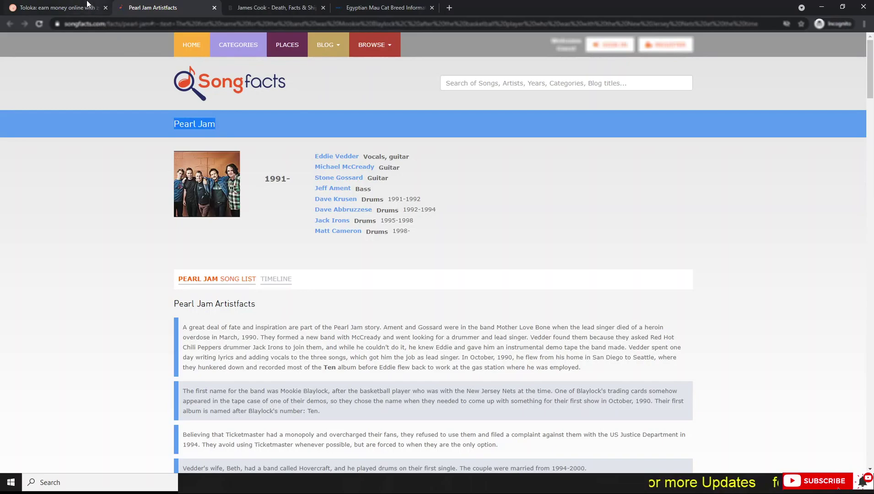
pyautogui.click(55, 7)
pyautogui.click(85, 353)
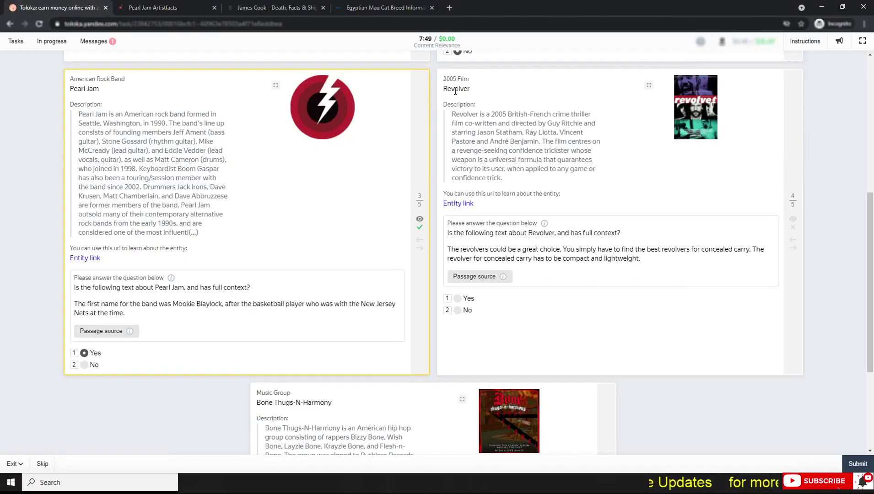
# Read the passage source for the 2005 film Revolver to judge whether it concerns the film, and answer No
pyautogui.moveTo(443, 88); pyautogui.dragTo(465, 99)
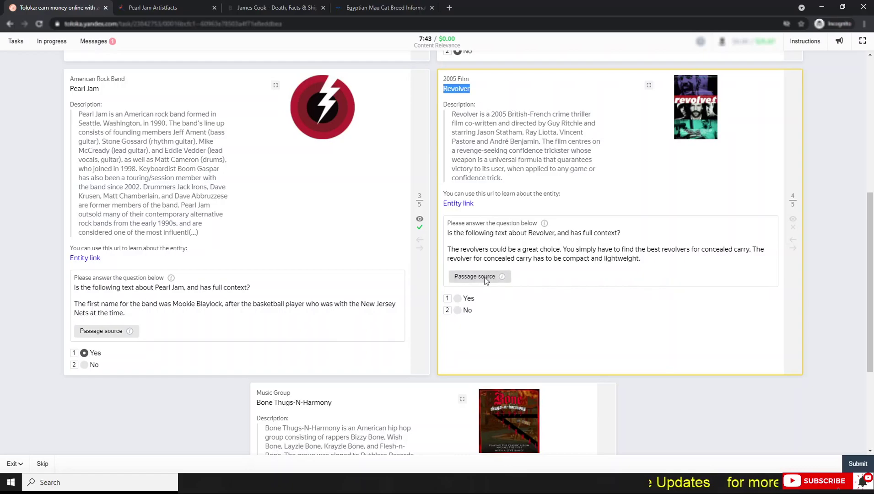
pyautogui.click(476, 276)
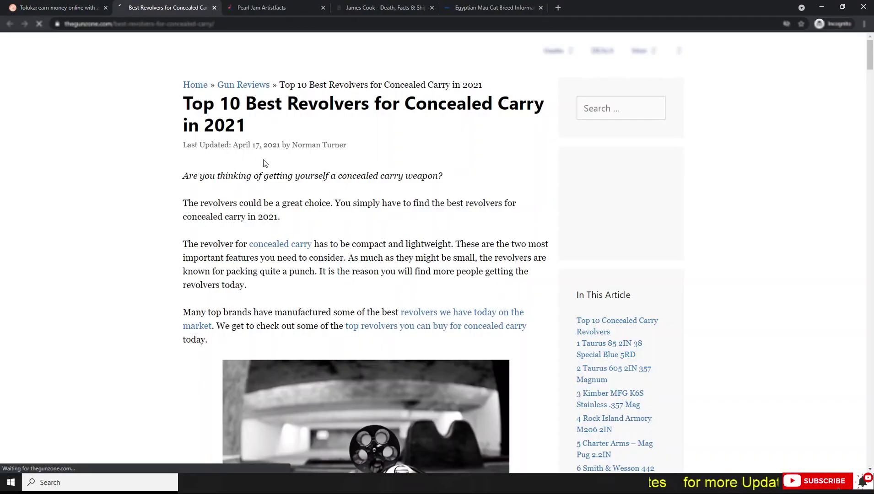
pyautogui.scroll(-15, 273, 206)
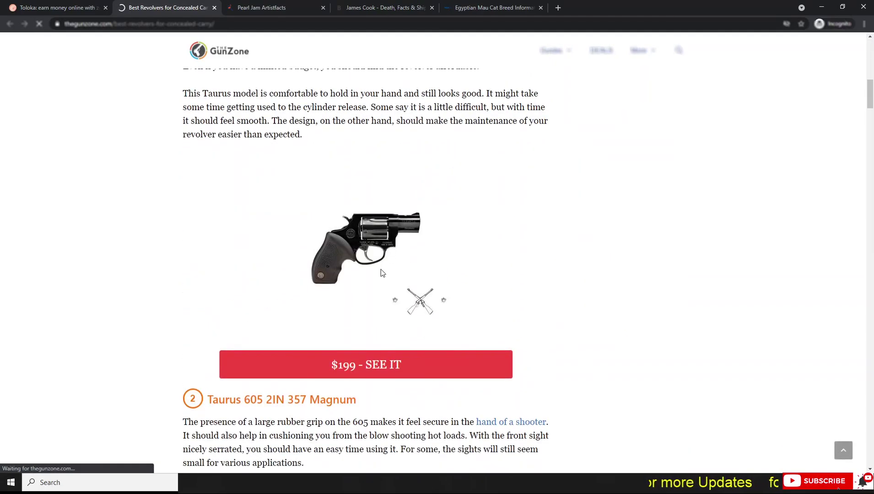
pyautogui.click(20, 8)
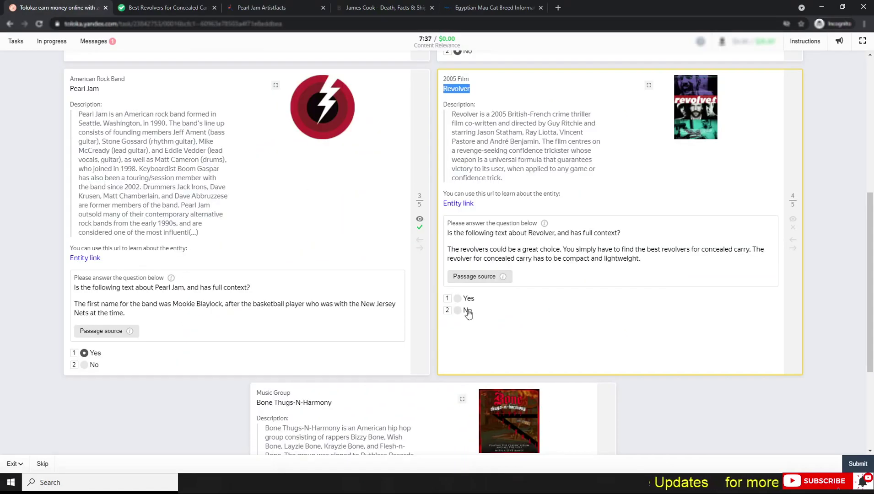
pyautogui.click(459, 311)
# Check the Bone Thugs-N-Harmony passage against its Wikipedia source article, and answer Yes
pyautogui.scroll(-4, 335, 276)
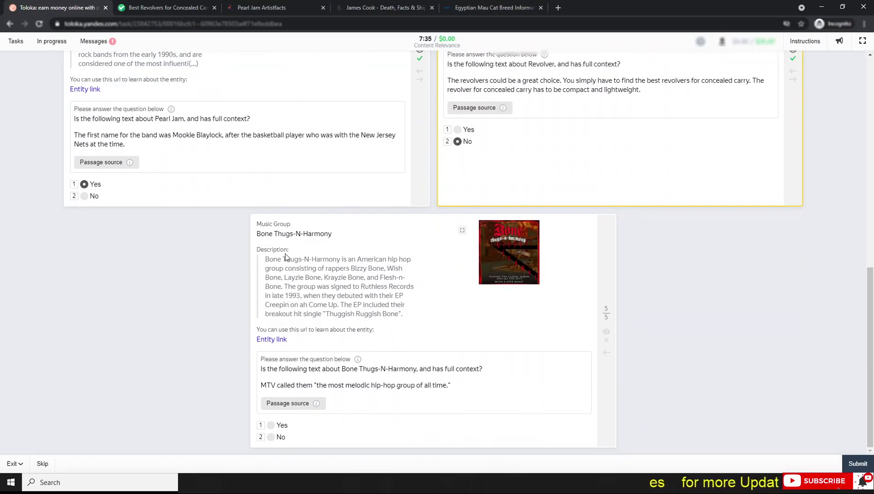
pyautogui.moveTo(287, 340); pyautogui.dragTo(279, 234)
pyautogui.doubleClick(281, 234)
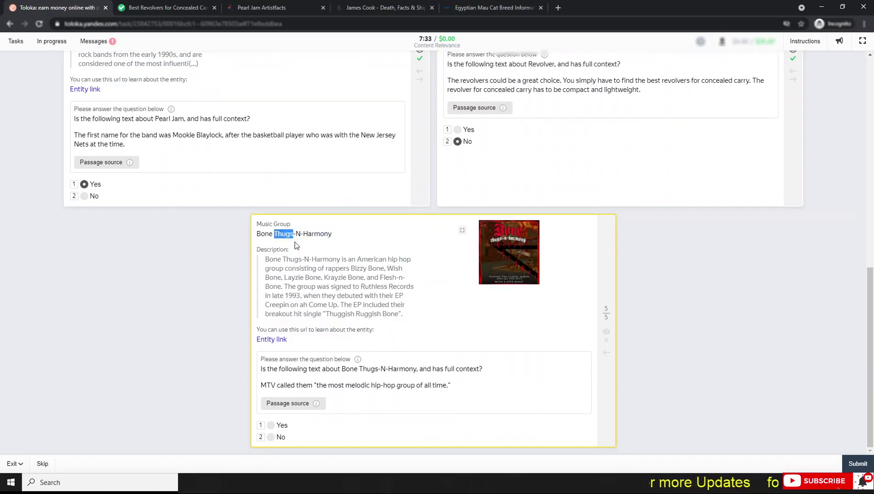
pyautogui.click(300, 235)
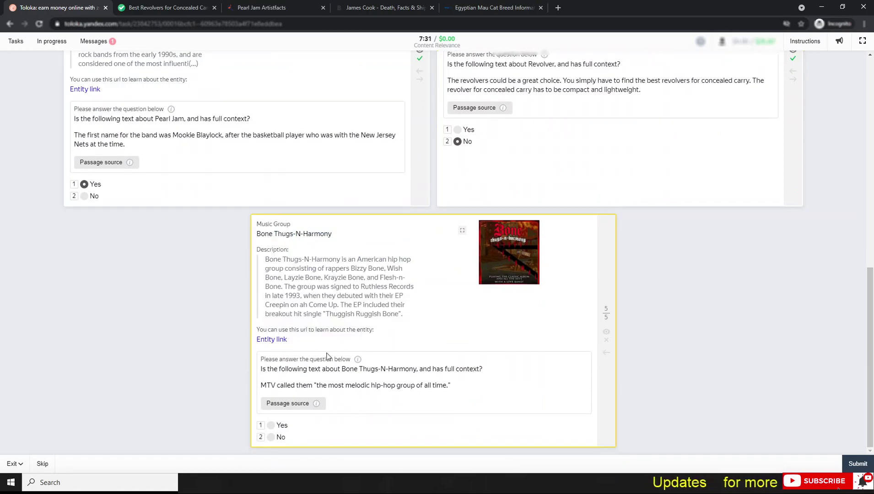
pyautogui.click(288, 404)
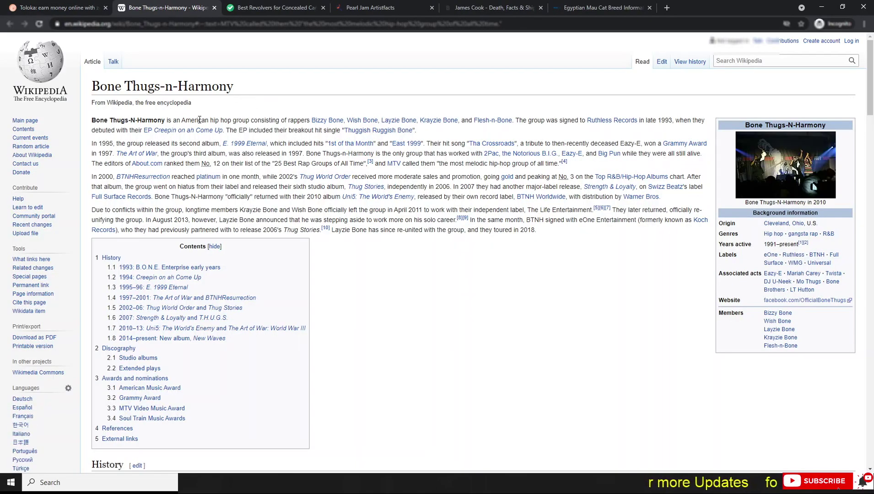
pyautogui.moveTo(184, 121); pyautogui.dragTo(255, 120)
pyautogui.click(76, 7)
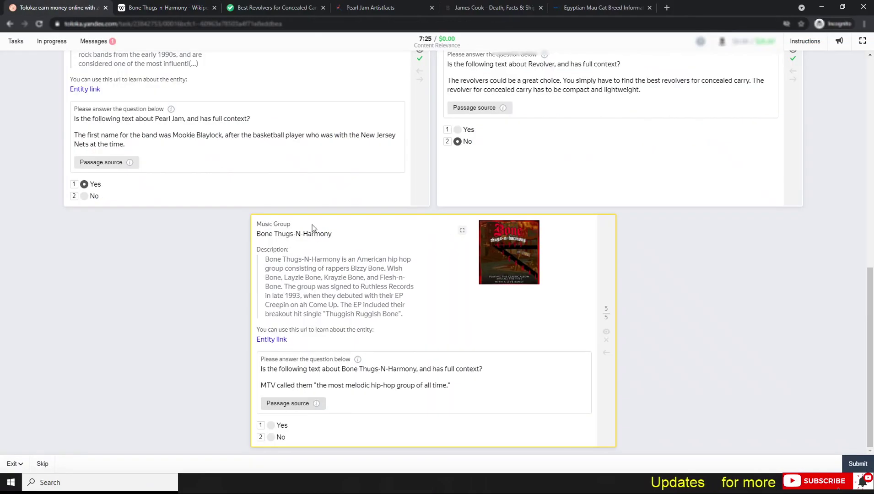
pyautogui.click(281, 426)
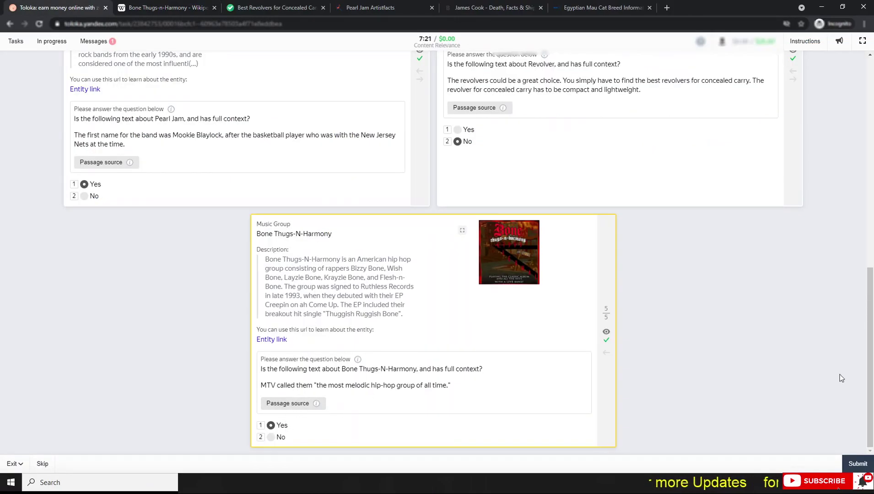
# Submit the five Content Relevance task answers and close all the passage source pages
pyautogui.click(858, 464)
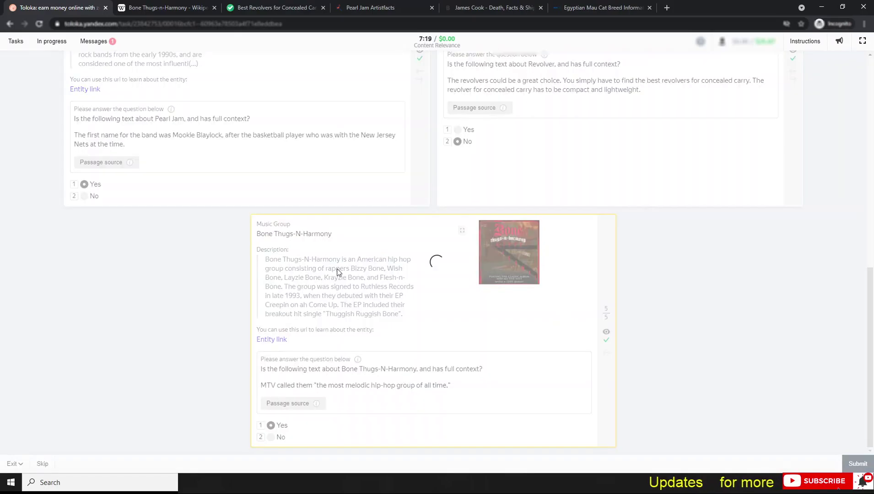
pyautogui.rightClick(53, 10)
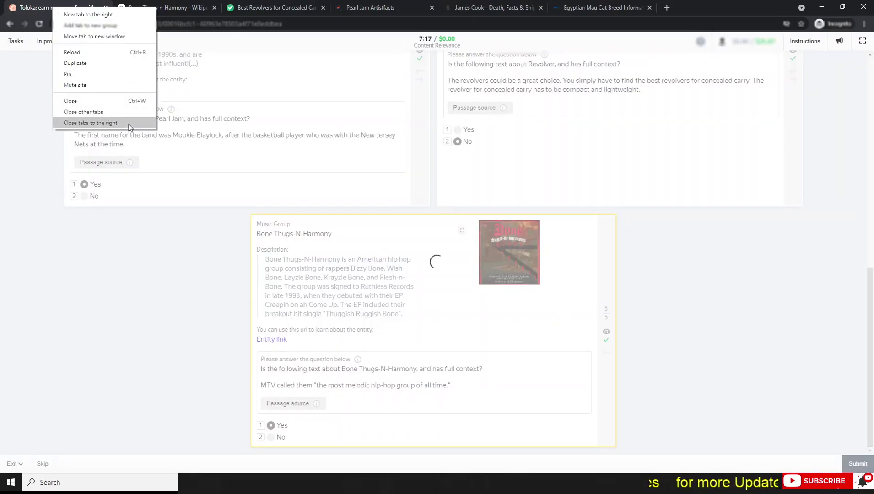
pyautogui.click(130, 123)
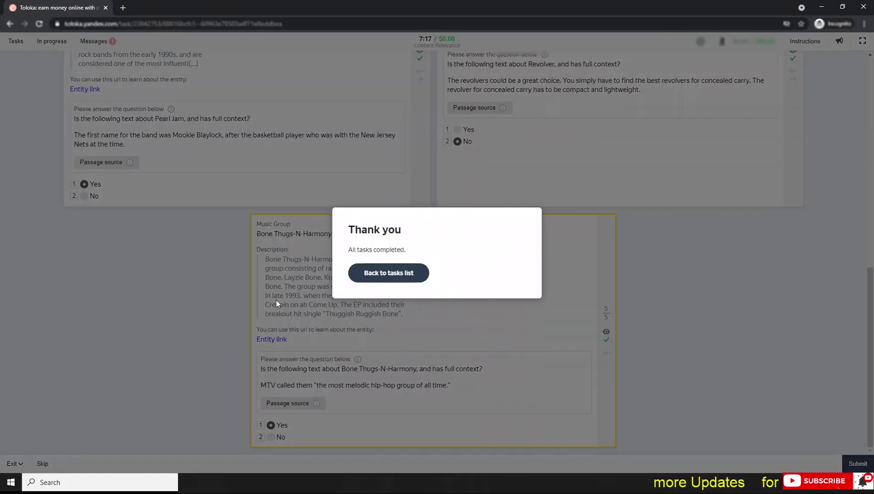
# Return to the task list and show the details of the Content Relevance task
pyautogui.click(394, 274)
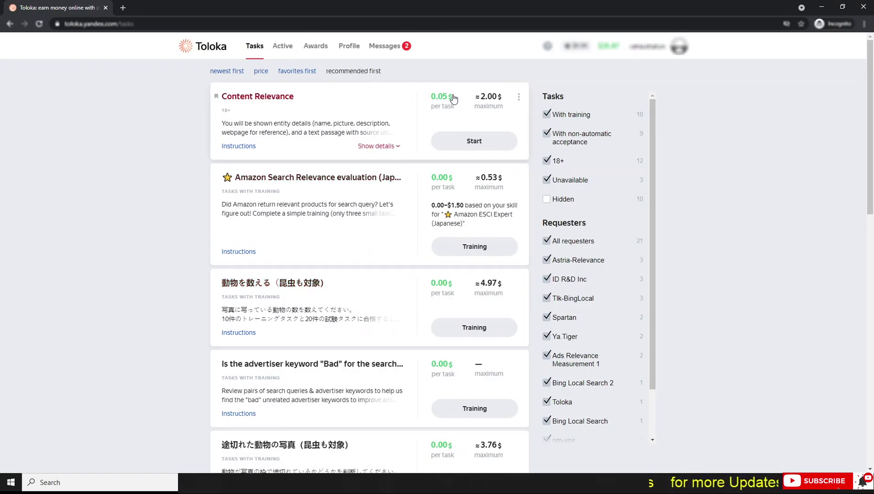
pyautogui.click(390, 148)
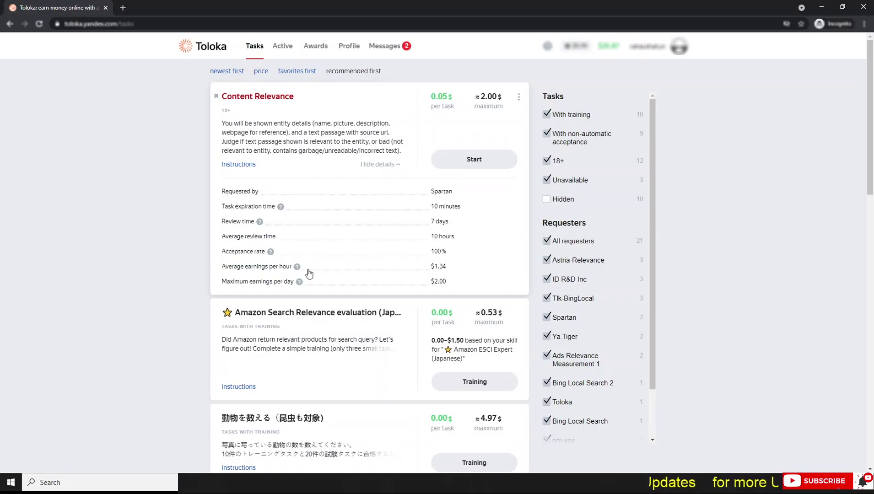